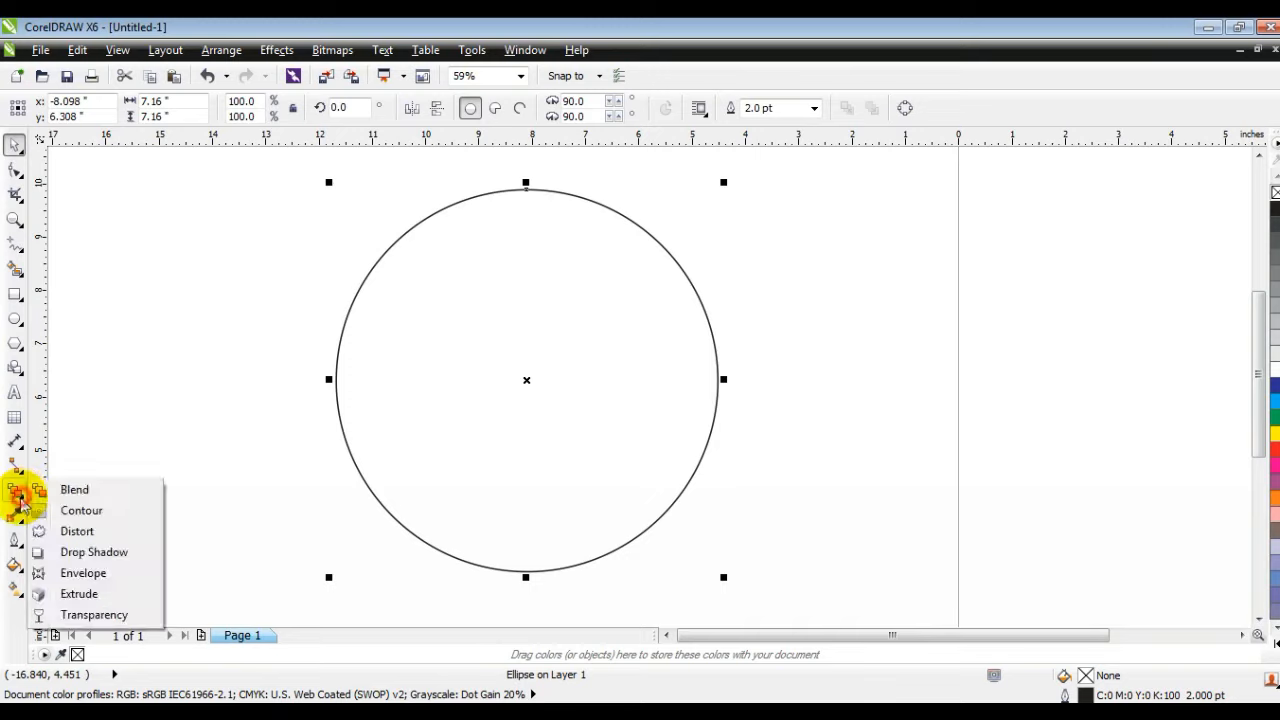
Add a one-step inward contour of about 1.655 inches to the circle and break the contour group apart.
{"action": "left_click", "coordinate": [70, 511]}
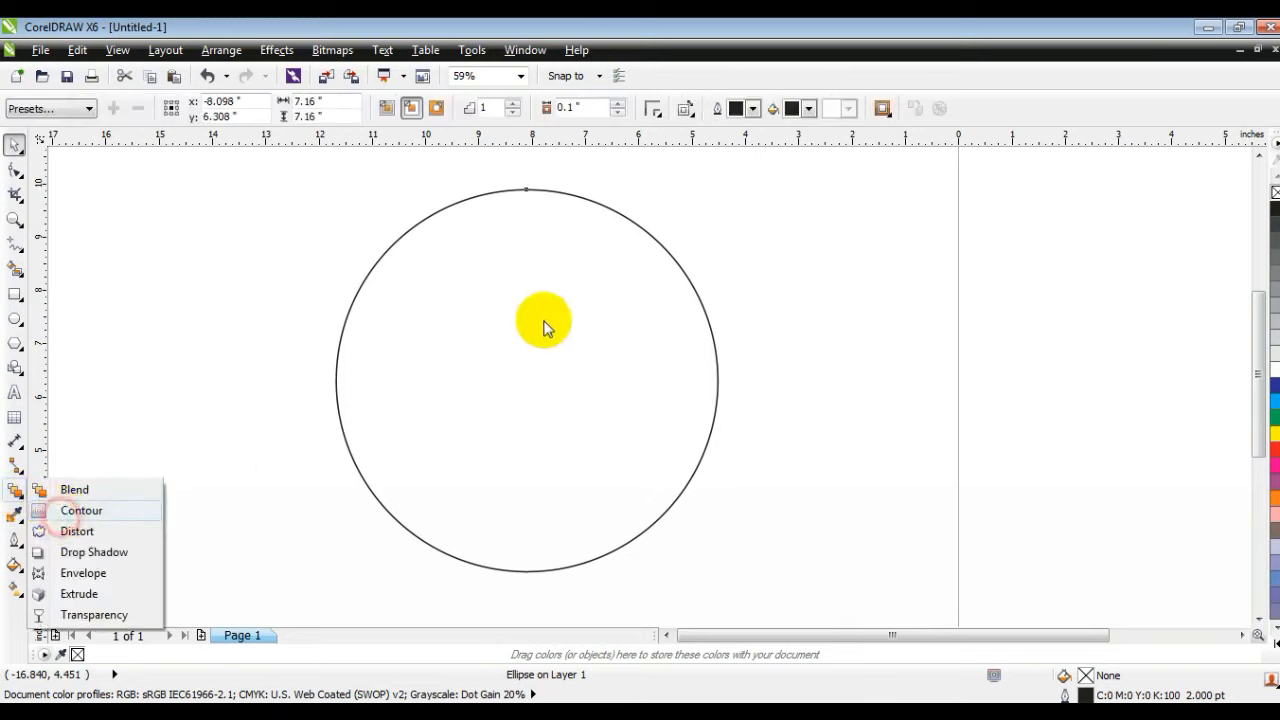
{"action": "left_click_drag", "start_coordinate": [527, 191], "coordinate": [526, 276]}
{"action": "left_click", "coordinate": [221, 50]}
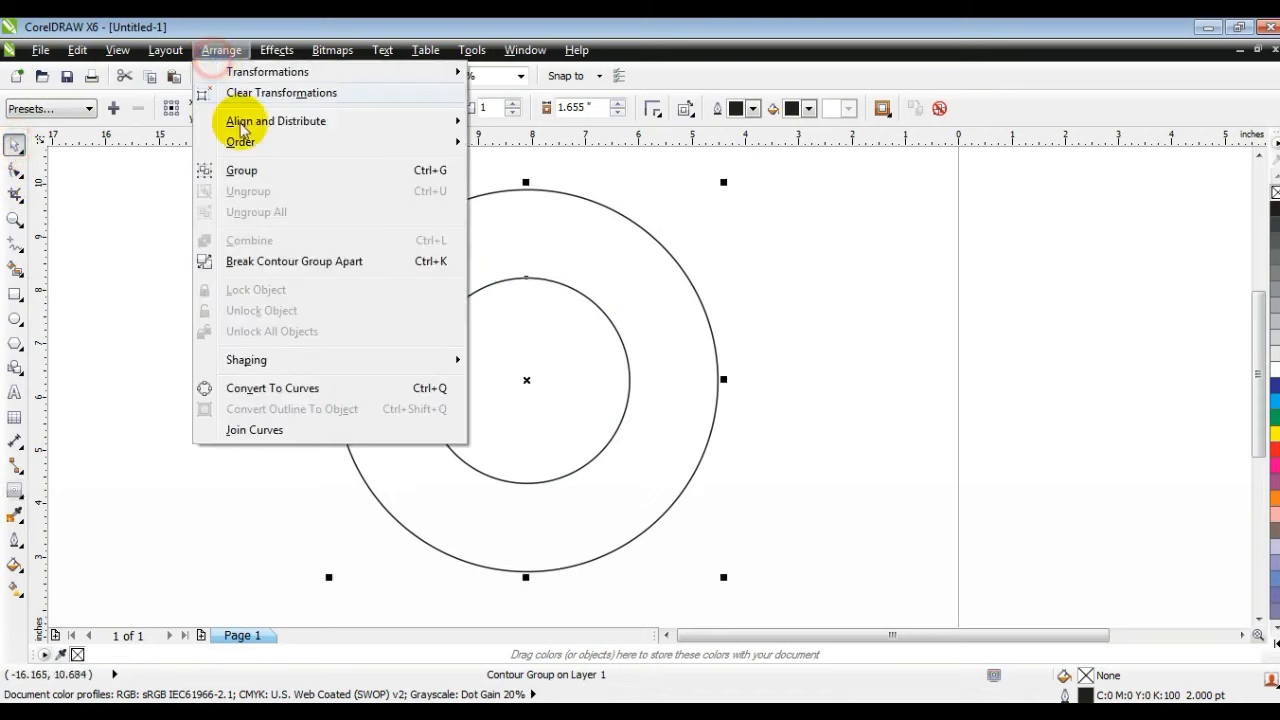
{"action": "left_click", "coordinate": [251, 260]}
{"action": "left_click", "coordinate": [128, 318]}
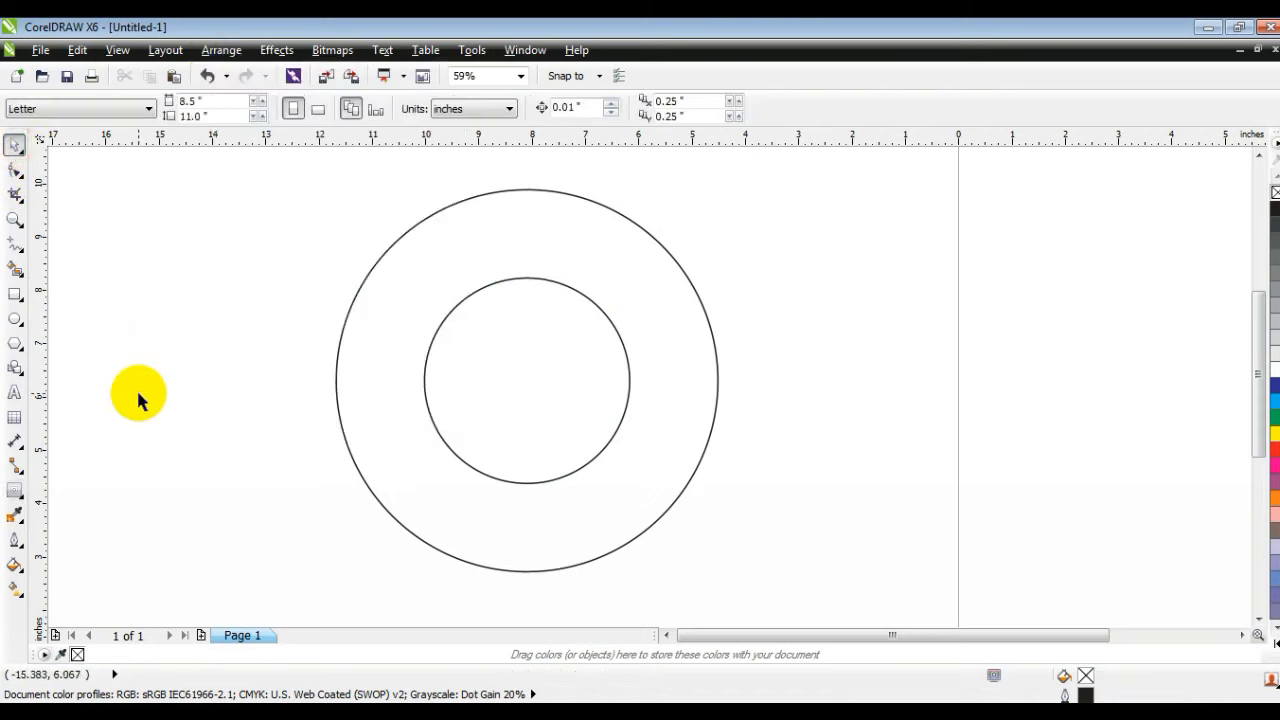
Make an enlarged copy of the inner circle, about 5.2 inches across, and centre it vertically on the outer circle.
{"action": "left_click", "coordinate": [577, 476]}
{"action": "left_click_drag", "start_coordinate": [420, 487], "coordinate": [344, 604]}
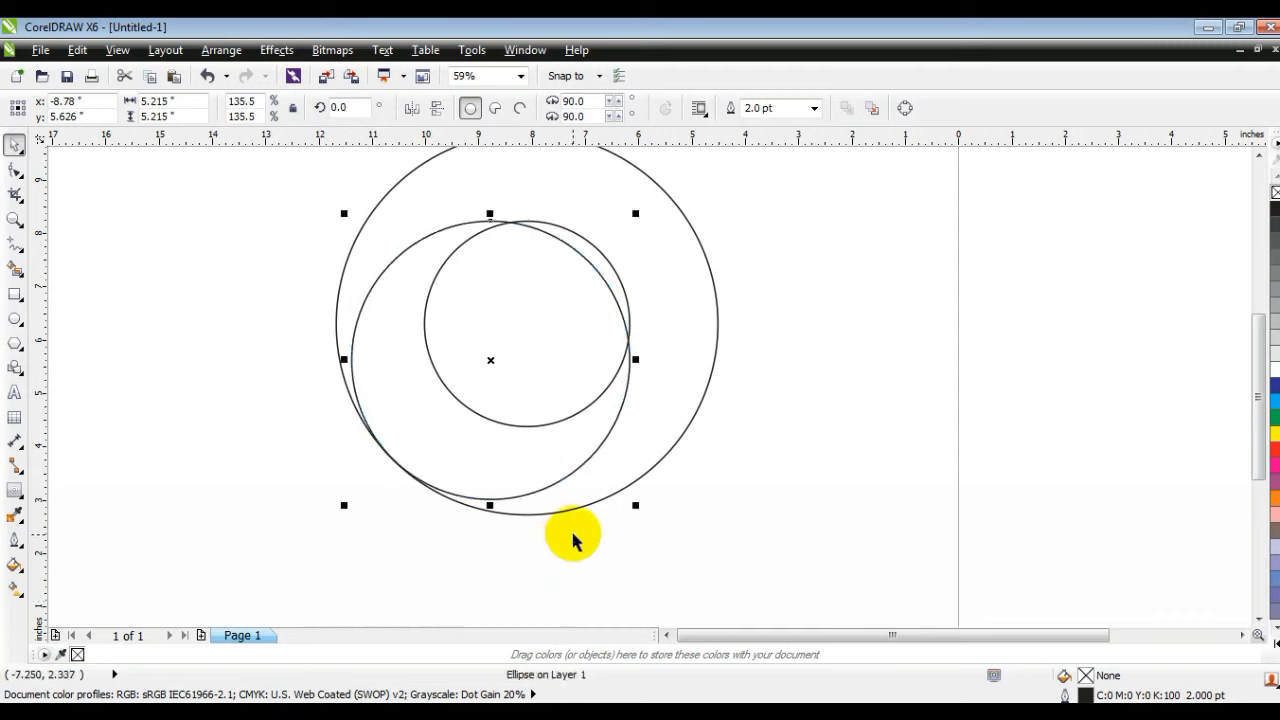
{"action": "left_click", "coordinate": [575, 515], "text": "shift"}
{"action": "key", "text": "e"}
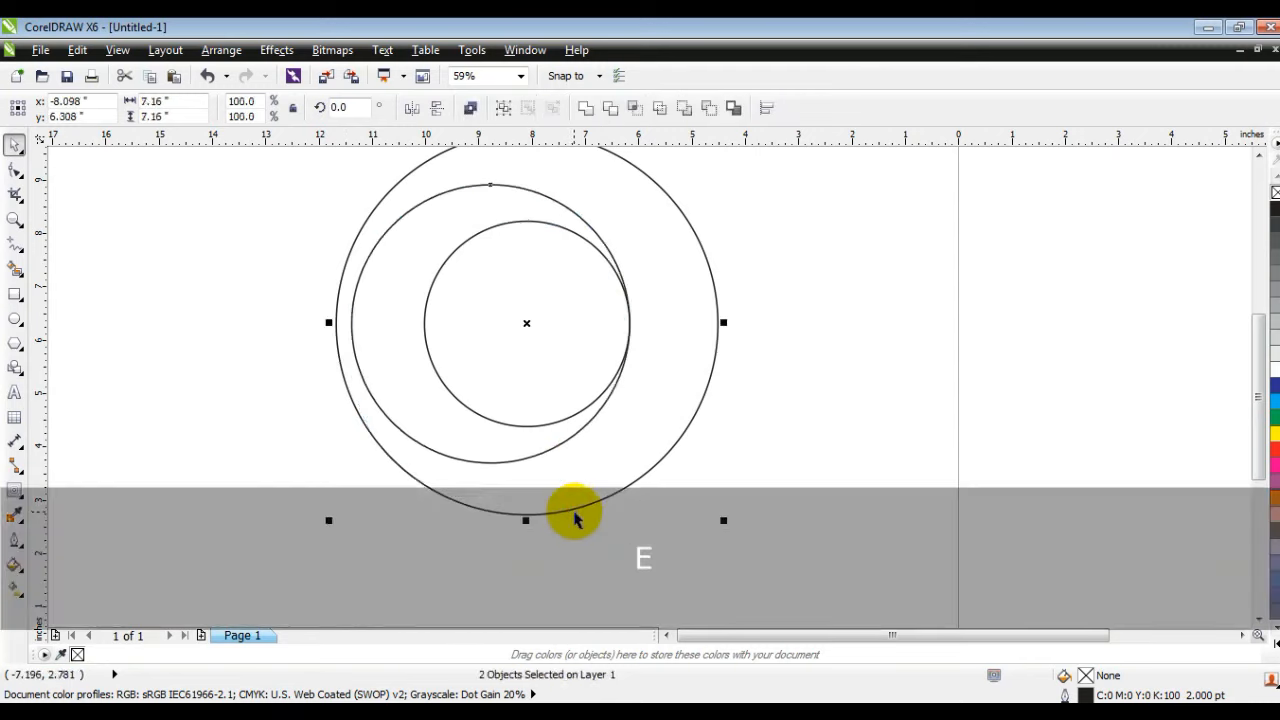
{"action": "scroll", "coordinate": [771, 357], "scroll_direction": "up", "scroll_amount": 1}
{"action": "key", "text": "Escape"}
Enlarge the middle circle to about 5.5 inches toward the outer circle's left edge and centre it vertically on the outer circle again.
{"action": "left_click", "coordinate": [612, 230]}
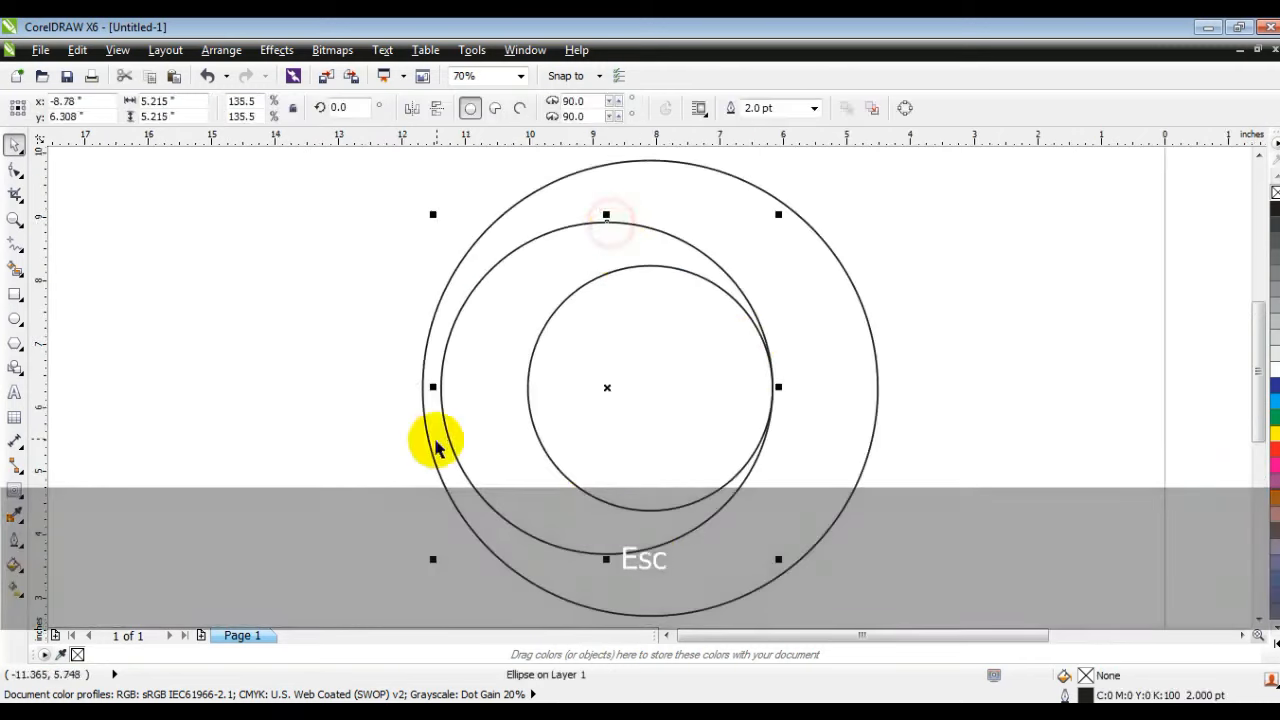
{"action": "key", "text": "F10"}
{"action": "left_click_drag", "start_coordinate": [437, 560], "coordinate": [415, 577]}
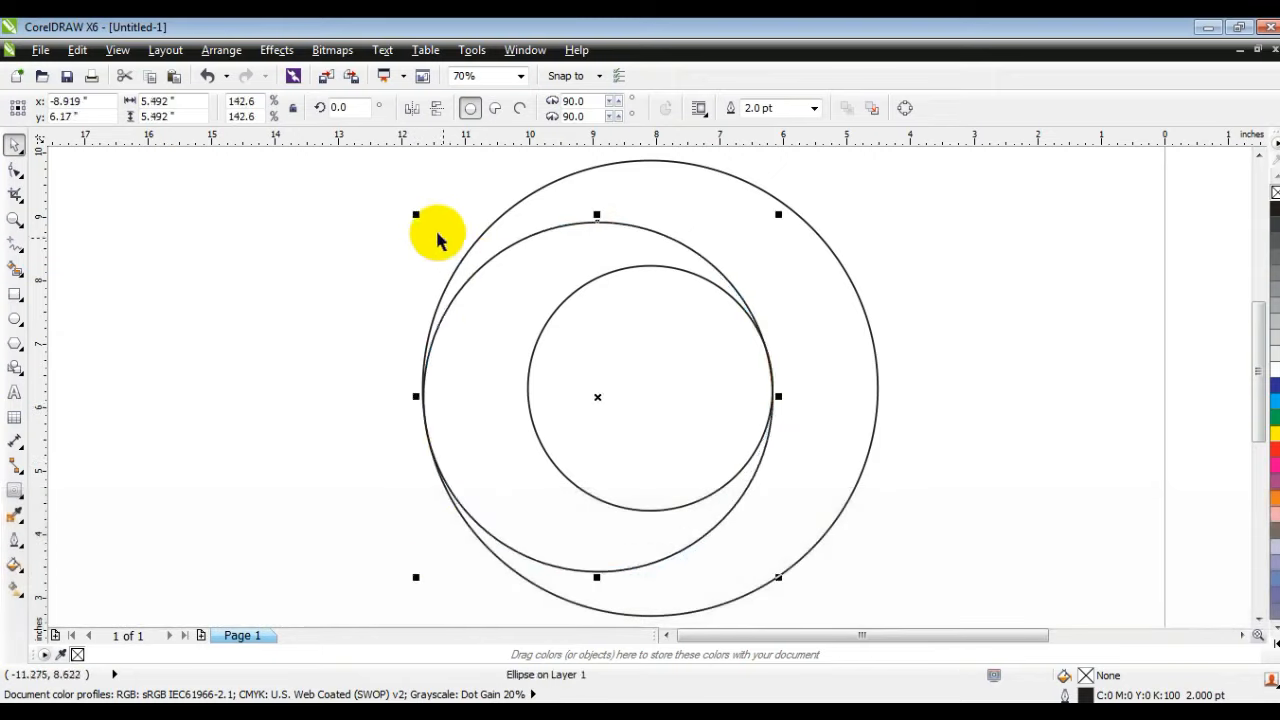
{"action": "left_click", "coordinate": [502, 231], "text": "shift"}
{"action": "key", "text": "e"}
{"action": "left_click", "coordinate": [349, 234]}
Fine-tune the middle circle's size so it touches the outer circle's left edge and the inner circle's right edge.
{"action": "left_click", "coordinate": [449, 329]}
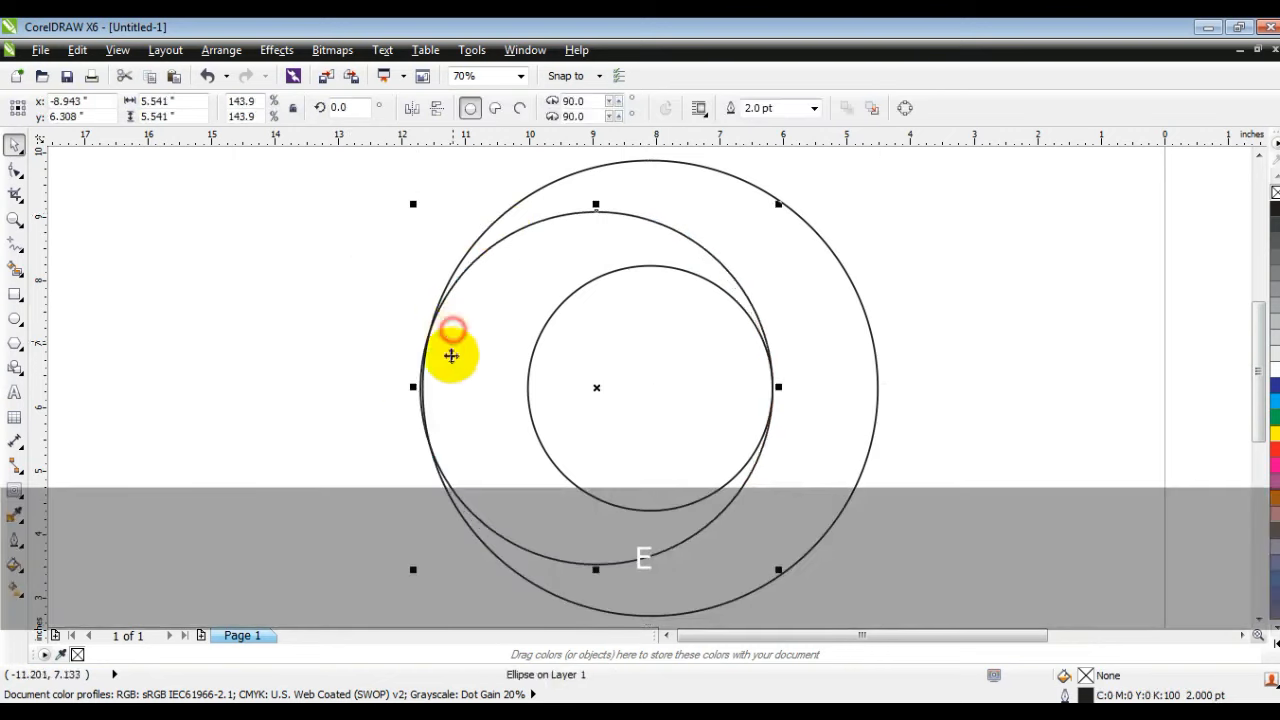
{"action": "left_click_drag", "start_coordinate": [410, 572], "coordinate": [414, 570]}
{"action": "left_click_drag", "start_coordinate": [782, 204], "coordinate": [786, 202]}
{"action": "left_click", "coordinate": [184, 330]}
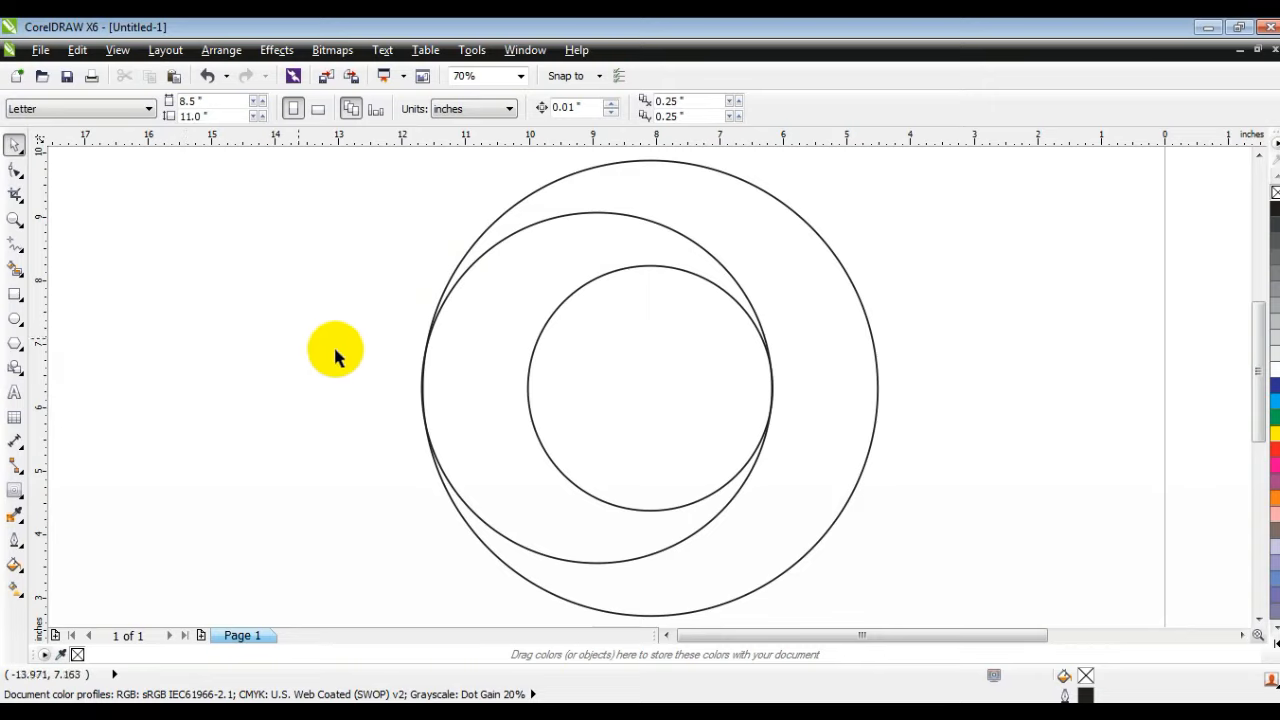
Draw a two-segment line from the inner circle's lower right edge to its left edge and down to the outer circle's bottom edge.
{"action": "left_click", "coordinate": [13, 245]}
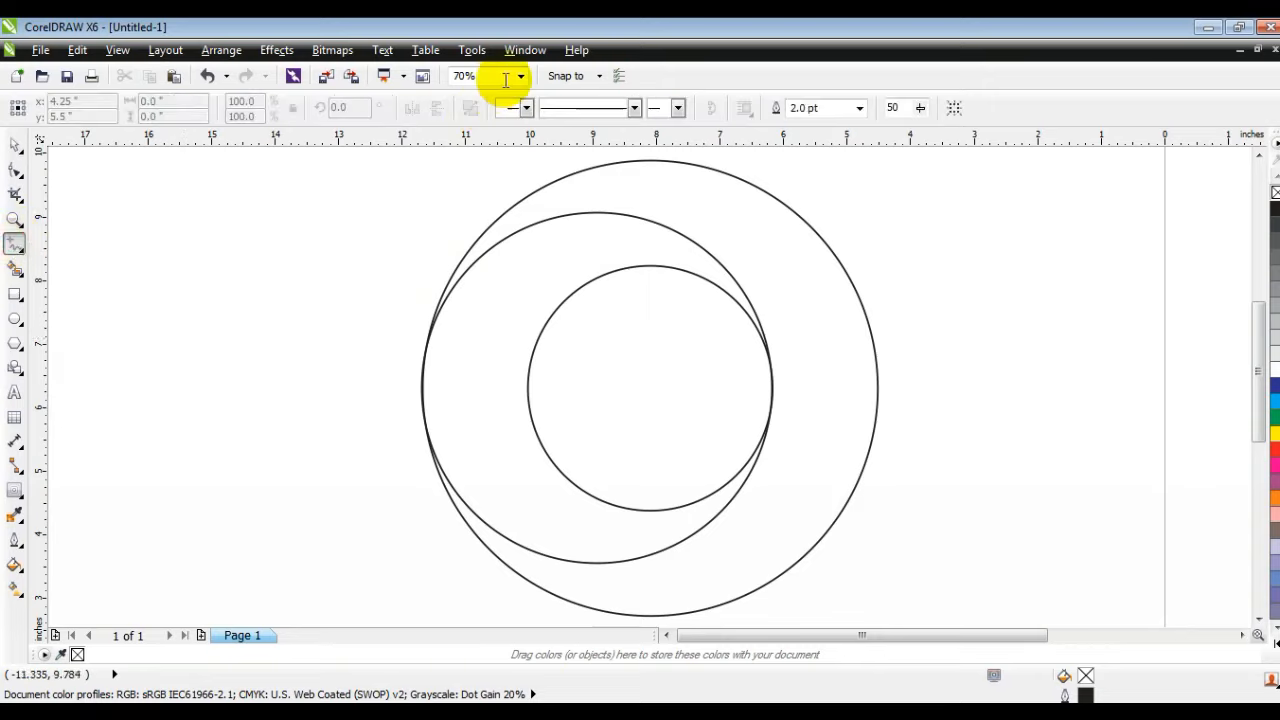
{"action": "left_click", "coordinate": [598, 75]}
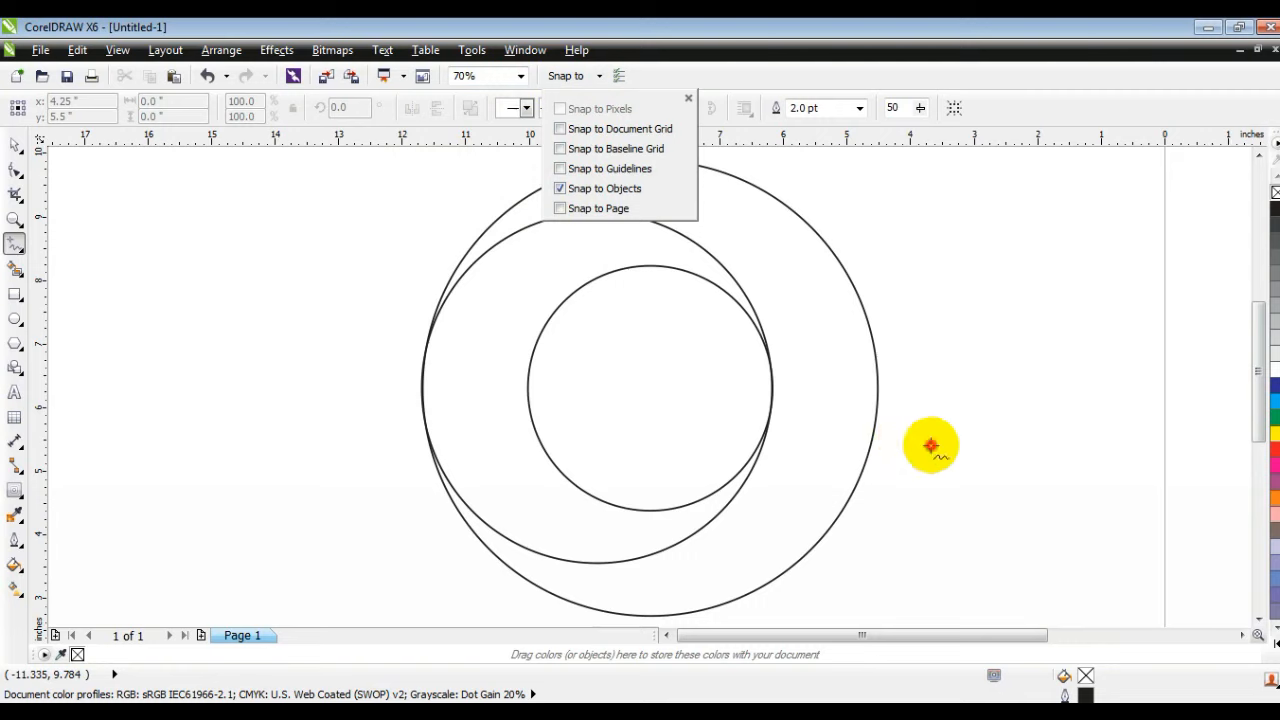
{"action": "left_click", "coordinate": [930, 445]}
{"action": "left_click", "coordinate": [13, 222]}
{"action": "right_click", "coordinate": [454, 274]}
{"action": "left_click_drag", "start_coordinate": [454, 246], "coordinate": [1010, 558]}
{"action": "left_click_drag", "start_coordinate": [288, 324], "coordinate": [1000, 626]}
{"action": "left_click", "coordinate": [15, 244]}
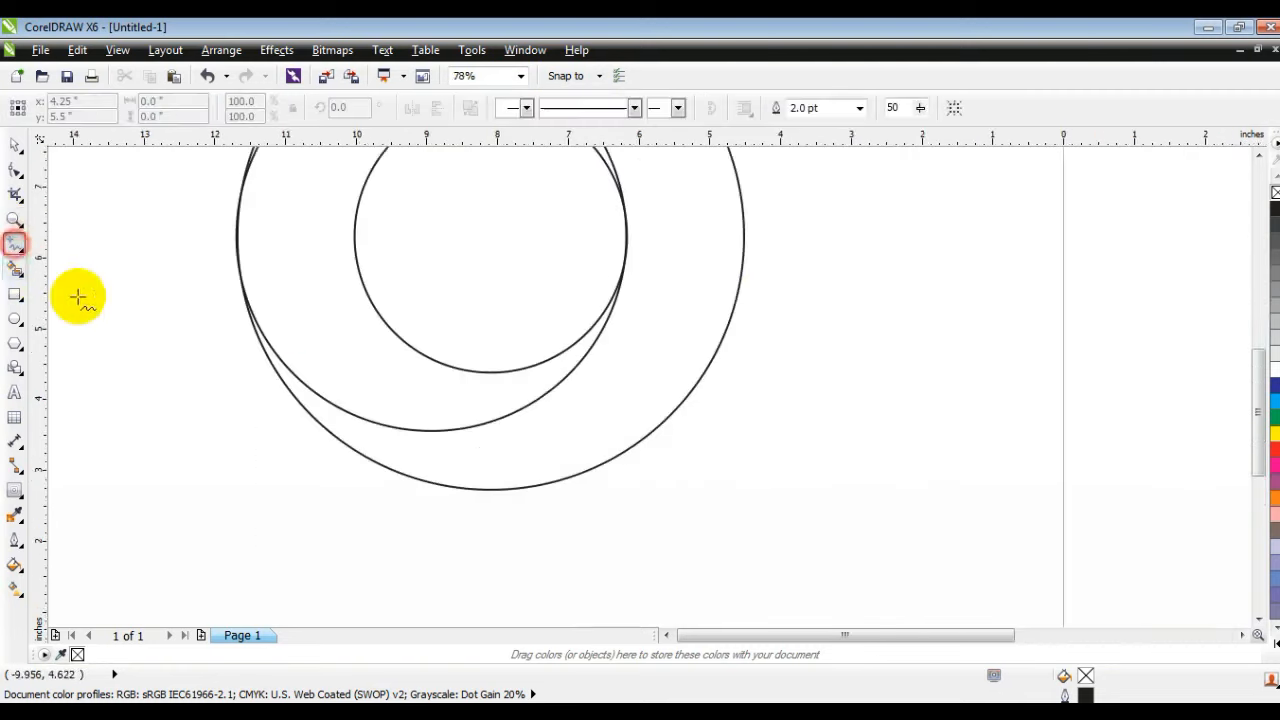
{"action": "left_click", "coordinate": [612, 294]}
{"action": "left_click", "coordinate": [362, 282]}
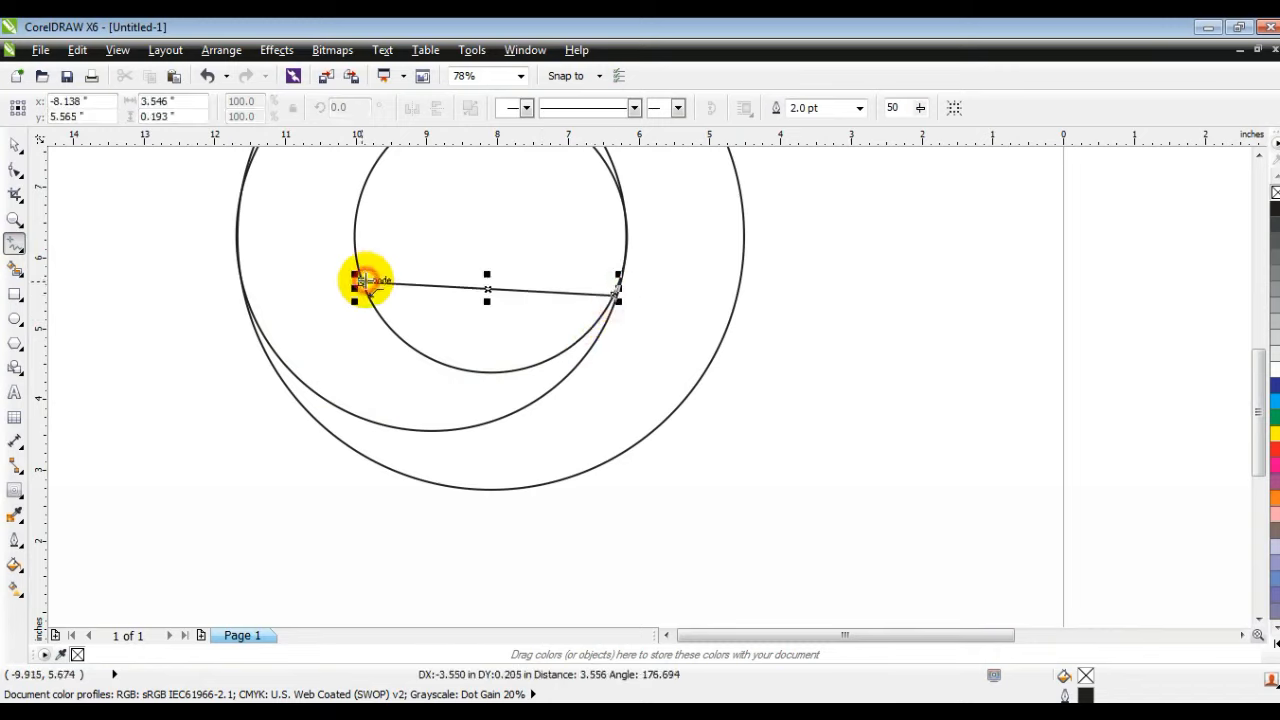
{"action": "left_click", "coordinate": [362, 282]}
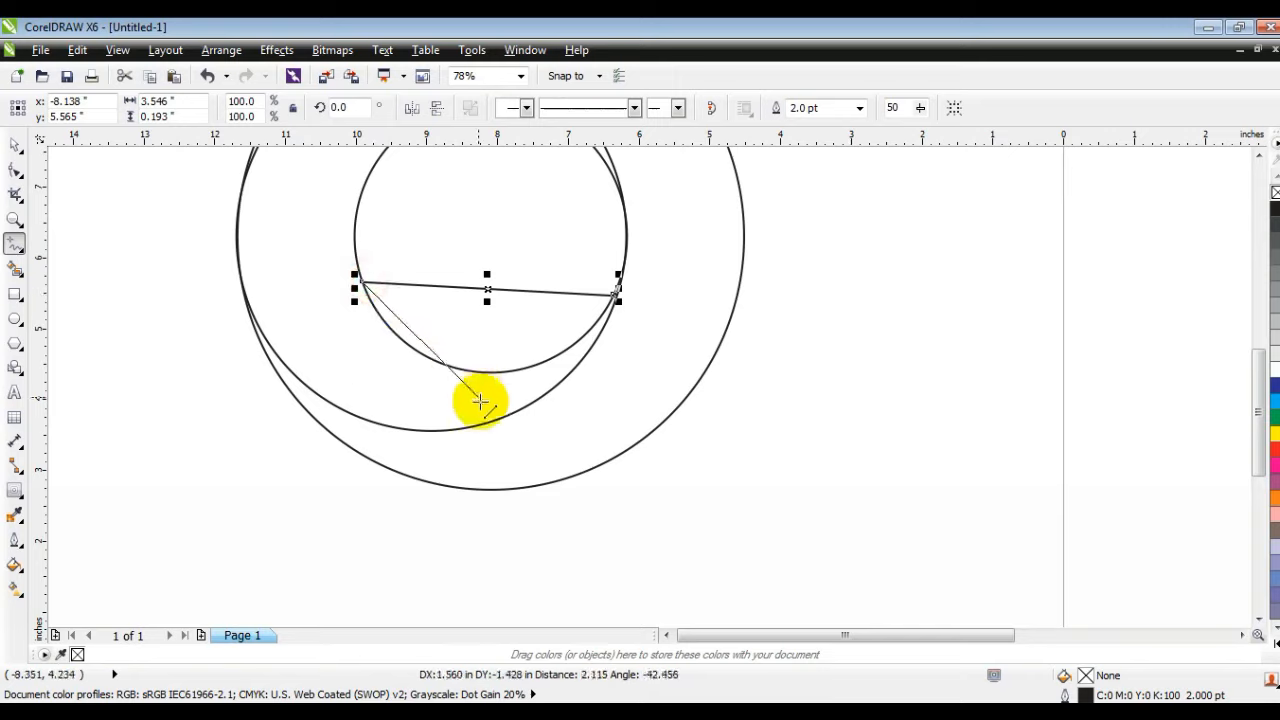
{"action": "left_click", "coordinate": [514, 488]}
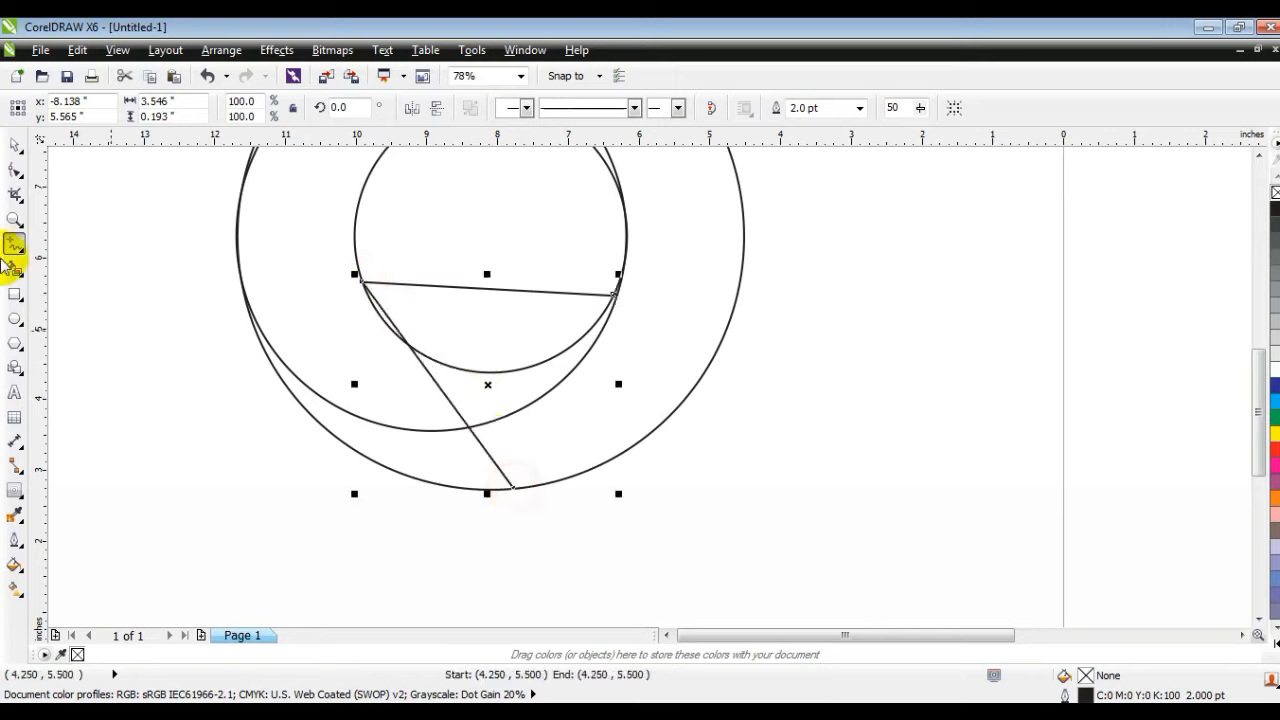
Convert the two-segment line to curves, bending the upper segment upward and the lower segment outward to the left.
{"action": "left_click", "coordinate": [15, 174]}
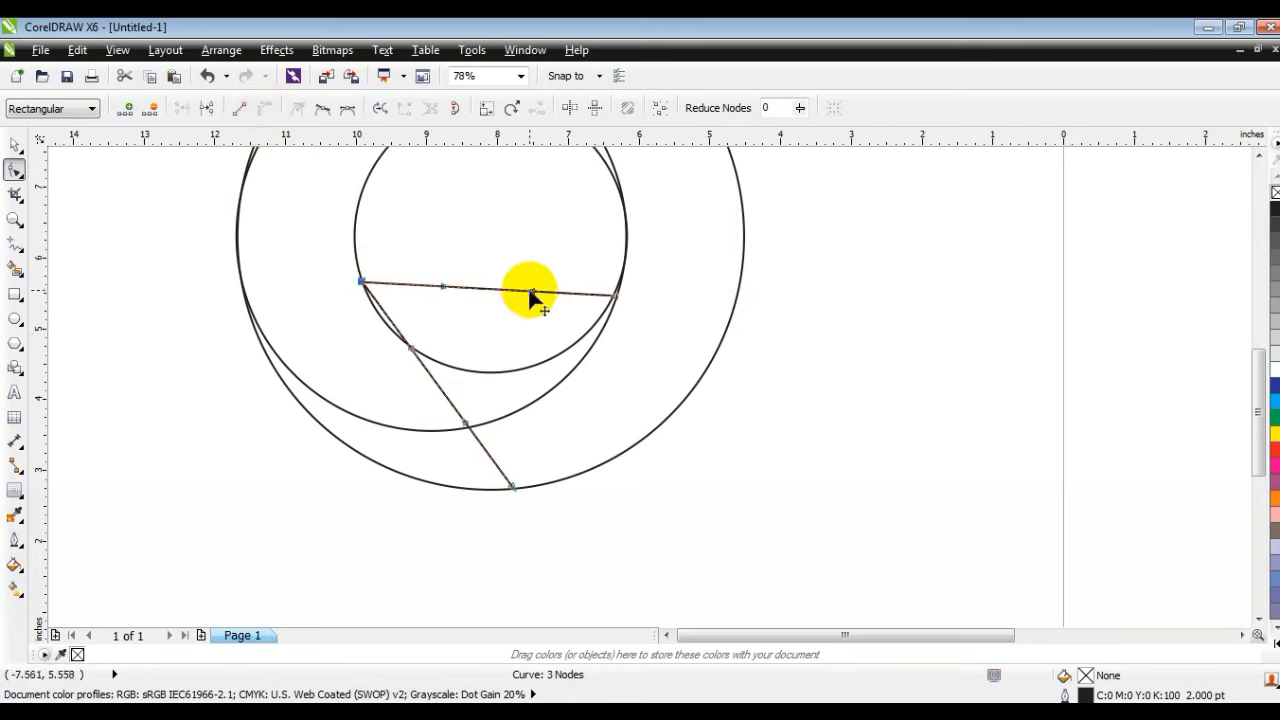
{"action": "left_click_drag", "start_coordinate": [533, 292], "coordinate": [388, 208]}
{"action": "left_click_drag", "start_coordinate": [529, 257], "coordinate": [529, 242]}
{"action": "left_click", "coordinate": [377, 270]}
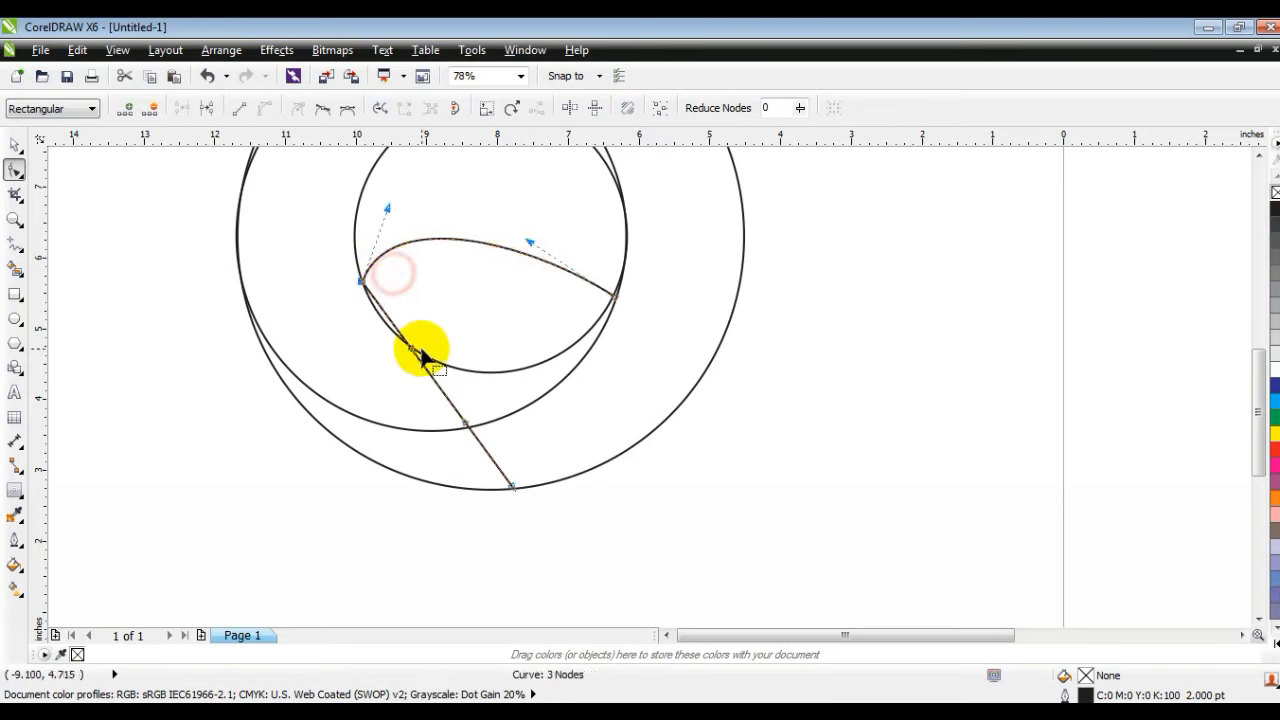
{"action": "left_click_drag", "start_coordinate": [412, 349], "coordinate": [343, 361]}
{"action": "left_click_drag", "start_coordinate": [465, 423], "coordinate": [416, 462]}
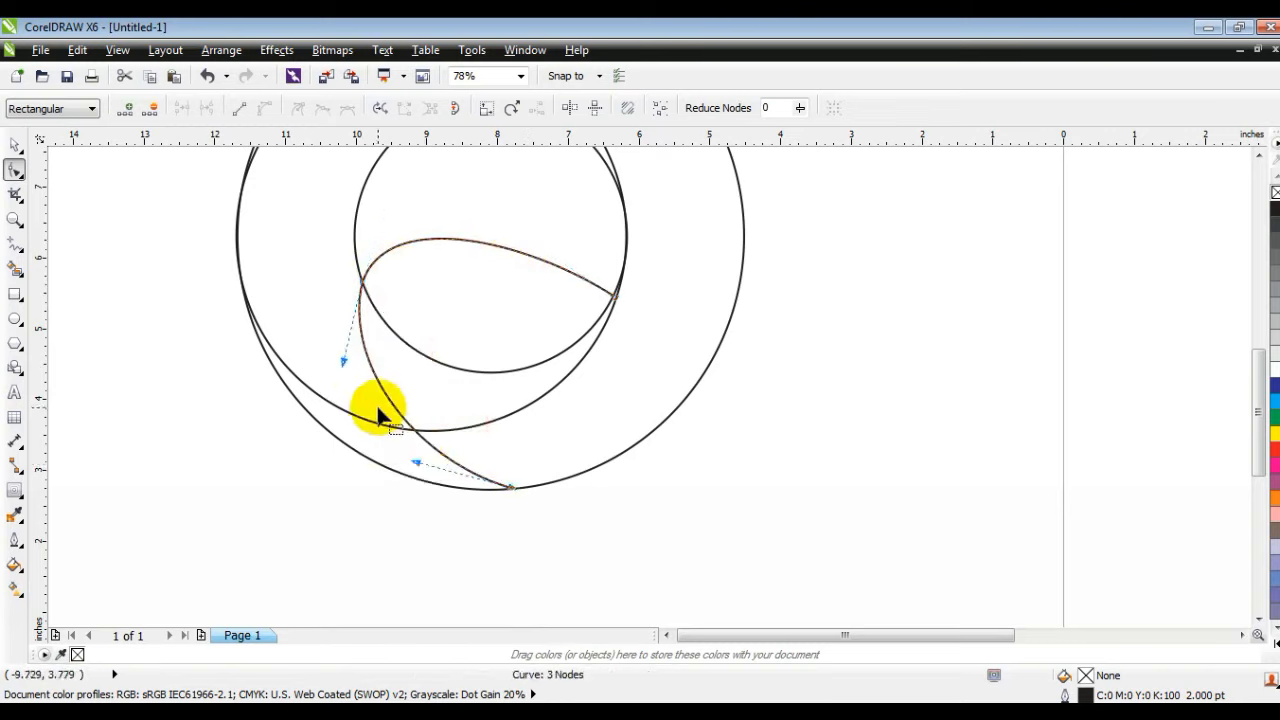
Refine the curve's handles so the upper arc is rounder and flows smoothly into the lower segment at the shared node.
{"action": "left_click_drag", "start_coordinate": [330, 364], "coordinate": [332, 364]}
{"action": "left_click_drag", "start_coordinate": [387, 208], "coordinate": [408, 204]}
{"action": "left_click", "coordinate": [435, 465]}
{"action": "left_click_drag", "start_coordinate": [643, 317], "coordinate": [644, 318]}
{"action": "left_click_drag", "start_coordinate": [531, 240], "coordinate": [548, 216]}
{"action": "left_click_drag", "start_coordinate": [410, 205], "coordinate": [407, 200]}
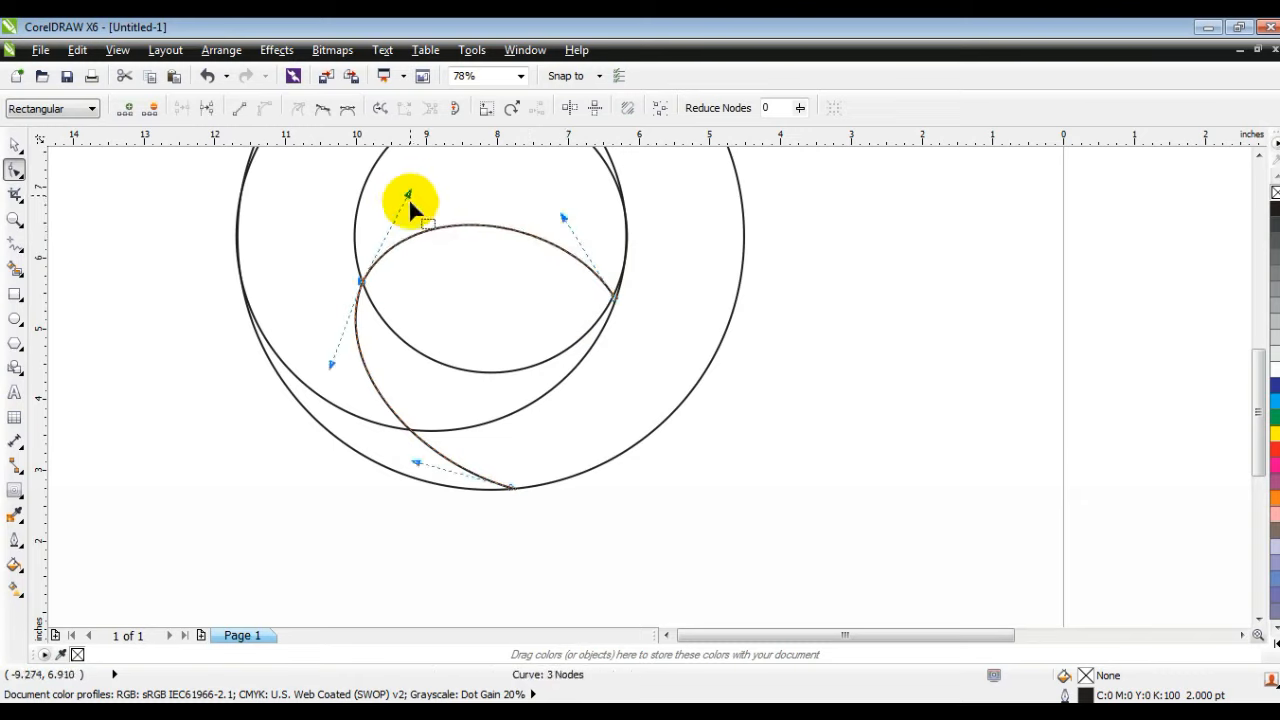
Draw a two-segment pointed tail from the outer circle's lower right edge, about 2.8 inches outward, and back to the circle near its bottom.
{"action": "left_click", "coordinate": [14, 243]}
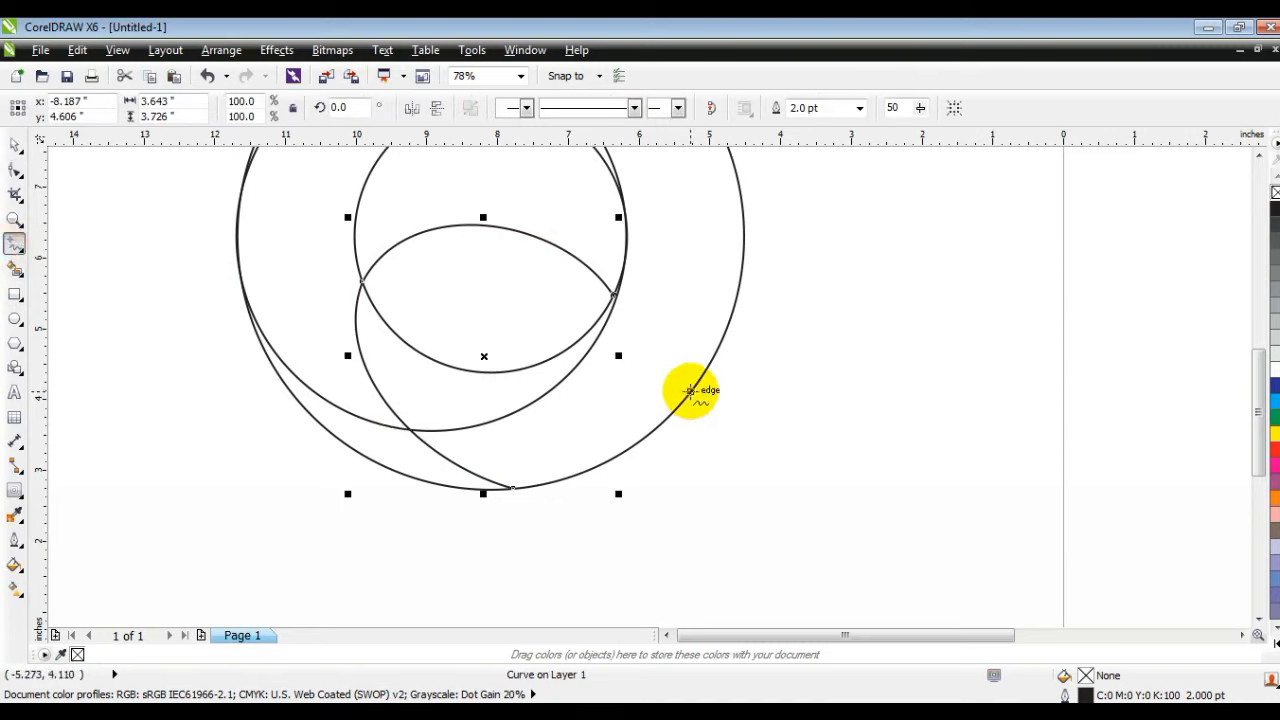
{"action": "mouse_move", "coordinate": [690, 391]}
{"action": "left_mouse_down"}
{"action": "mouse_move", "coordinate": [889, 464]}
{"action": "mouse_move", "coordinate": [587, 483]}
{"action": "left_mouse_up"}
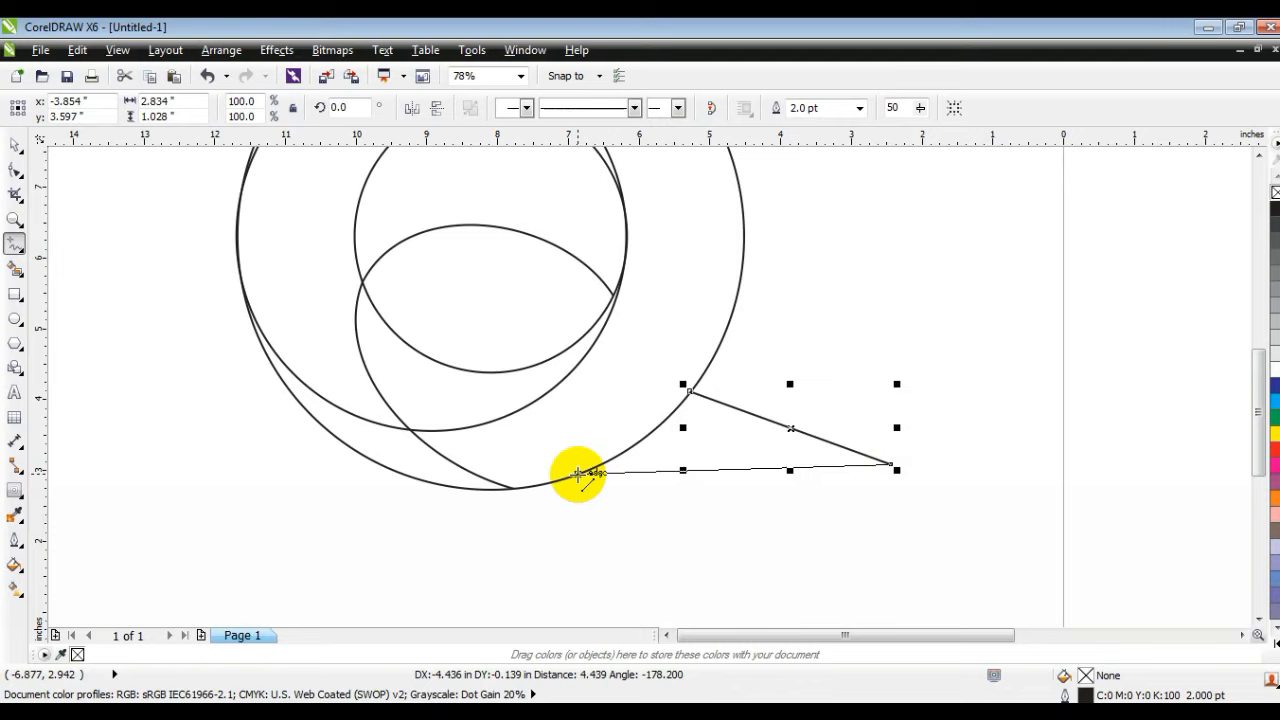
{"action": "left_click_drag", "start_coordinate": [577, 473], "coordinate": [579, 473]}
Convert the tail's lines to curves, bow the lower edge downward, hollow the upper edge and move the tip slightly inward.
{"action": "left_click", "coordinate": [14, 170]}
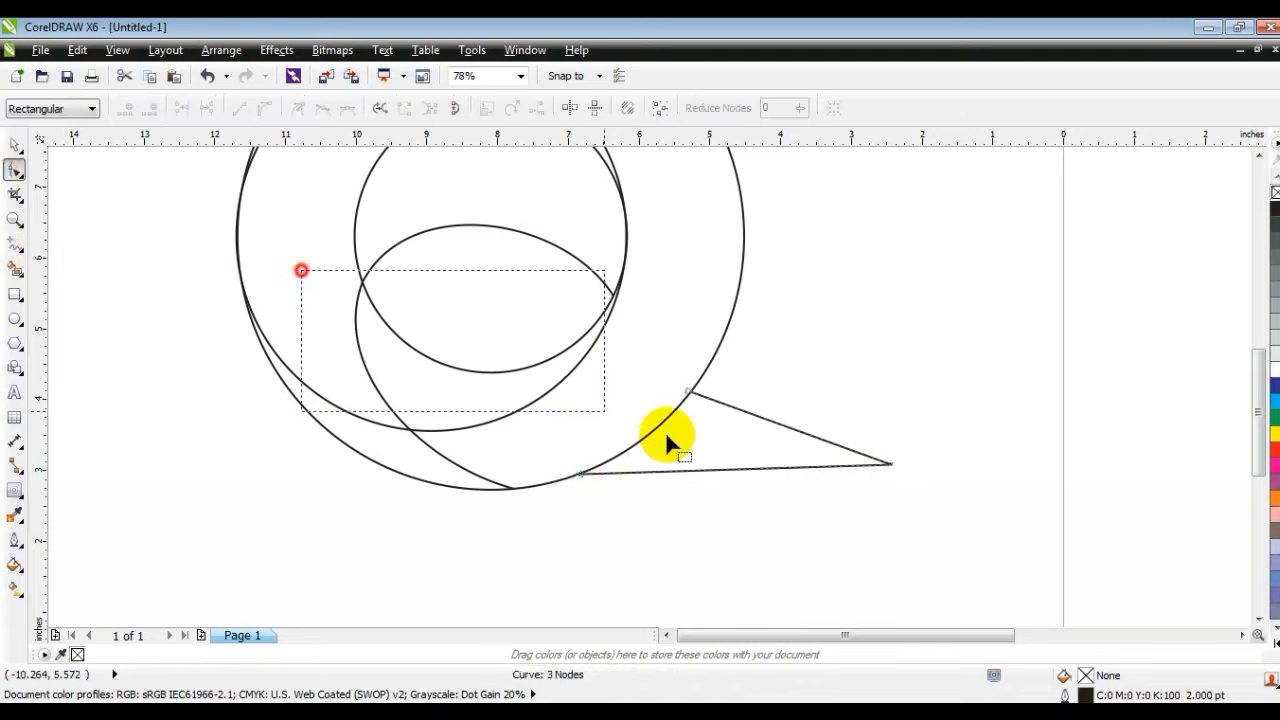
{"action": "left_click_drag", "start_coordinate": [765, 463], "coordinate": [779, 541]}
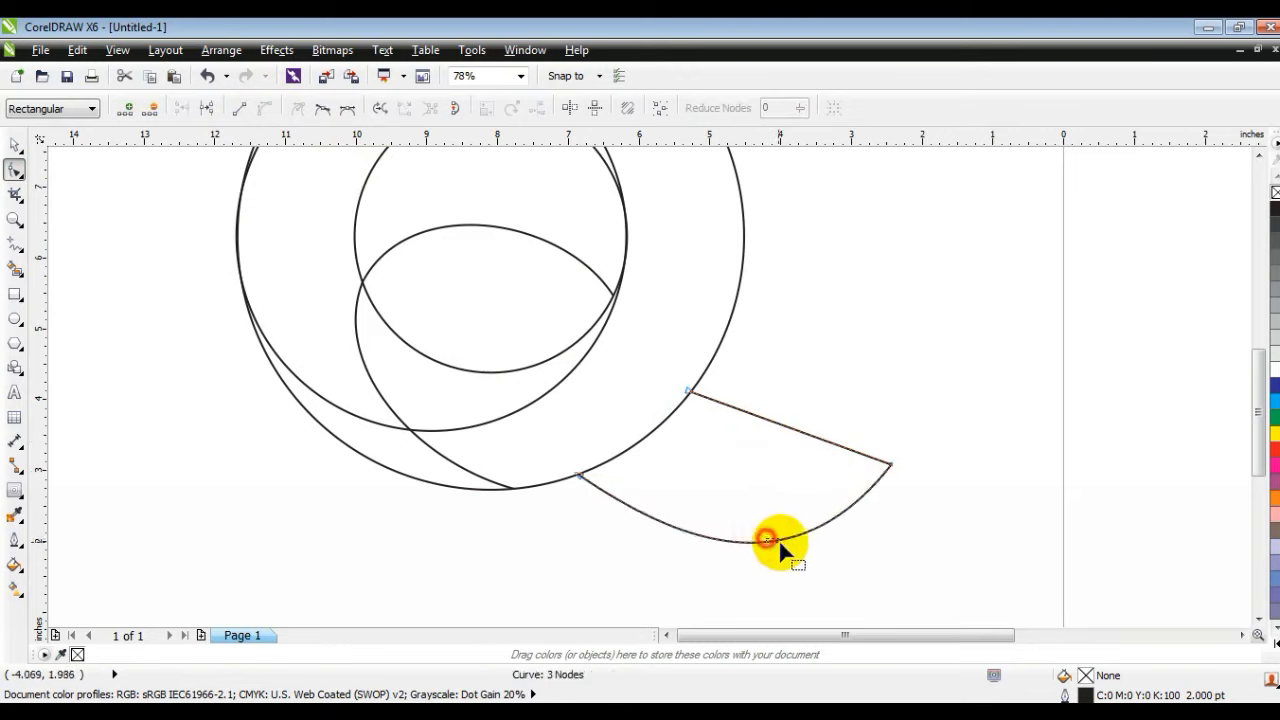
{"action": "left_click", "coordinate": [808, 537]}
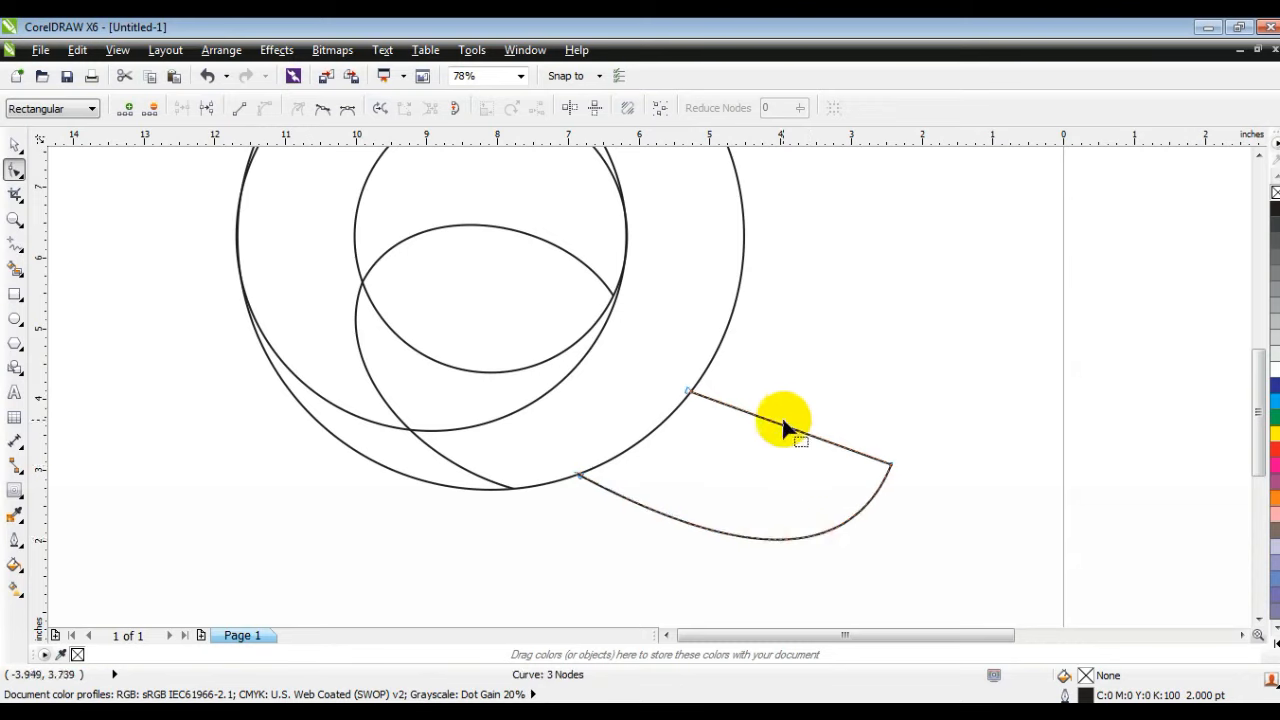
{"action": "left_click_drag", "start_coordinate": [782, 426], "coordinate": [777, 447]}
{"action": "left_click_drag", "start_coordinate": [910, 440], "coordinate": [840, 522]}
{"action": "left_click_drag", "start_coordinate": [889, 465], "coordinate": [862, 458]}
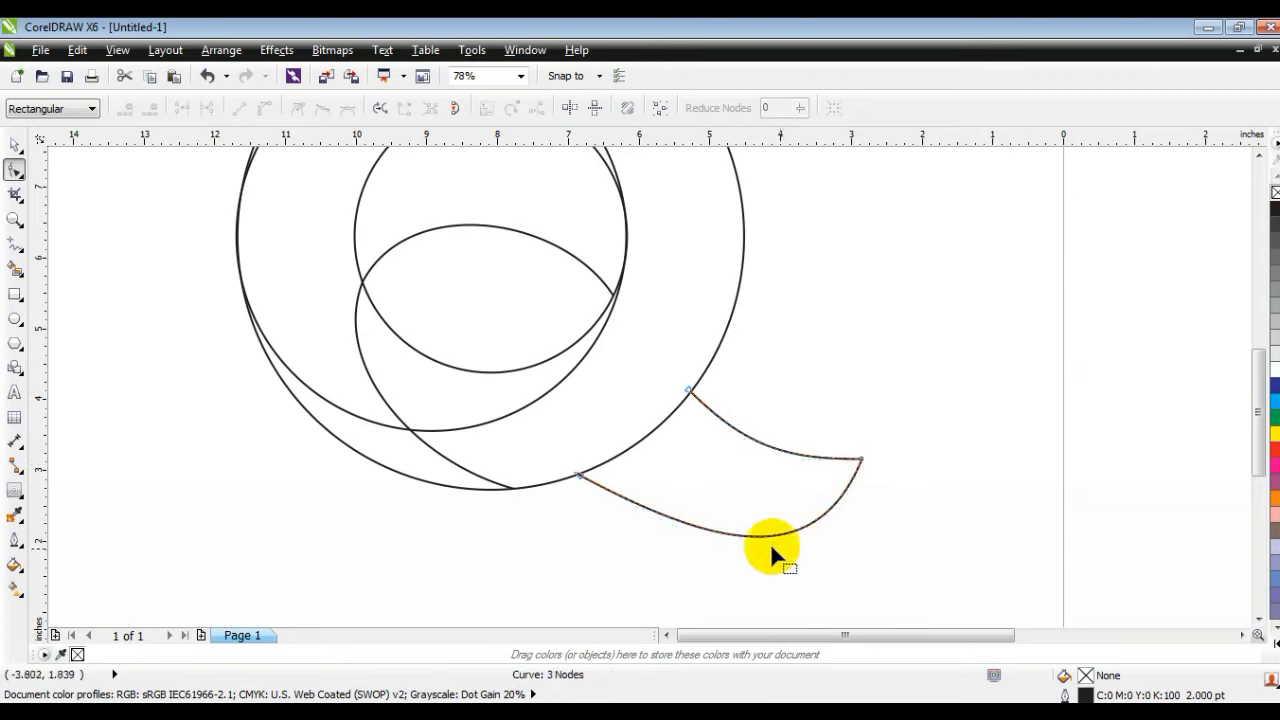
Adjust the tail's lower edge and its handle near the circle to form an evenly rounded underside.
{"action": "left_click_drag", "start_coordinate": [743, 531], "coordinate": [740, 527]}
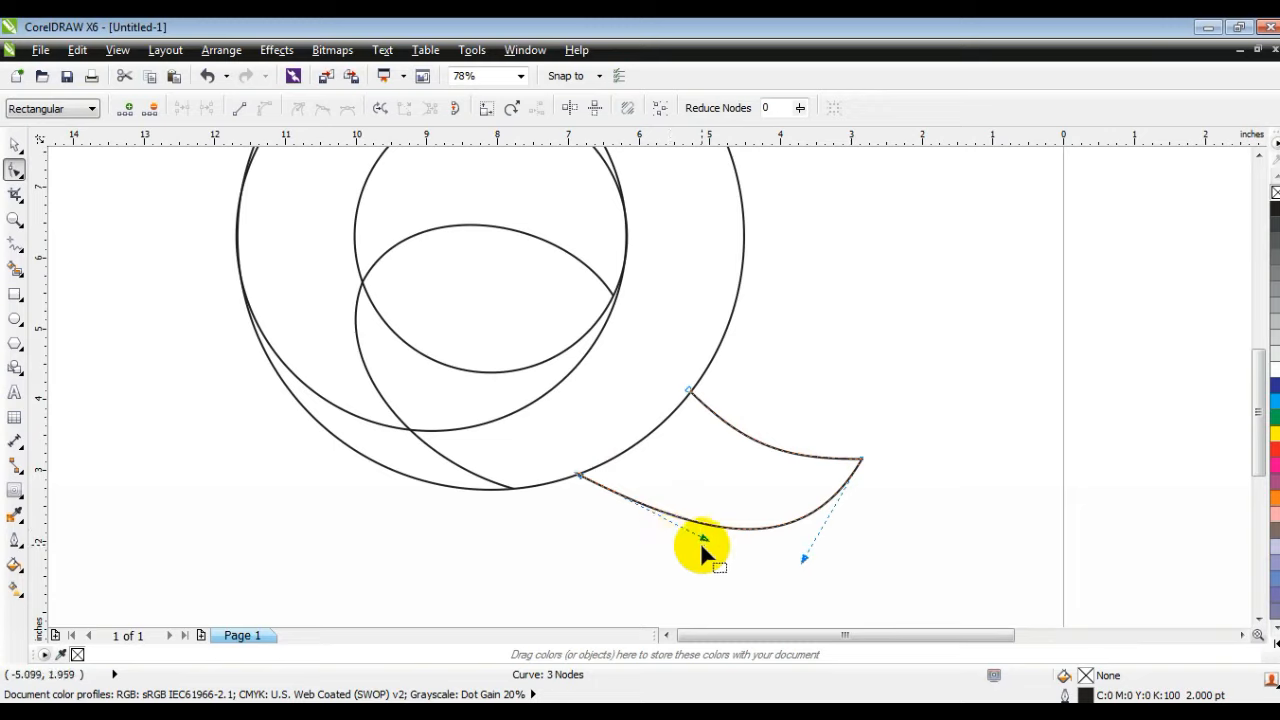
{"action": "left_click_drag", "start_coordinate": [705, 542], "coordinate": [651, 571]}
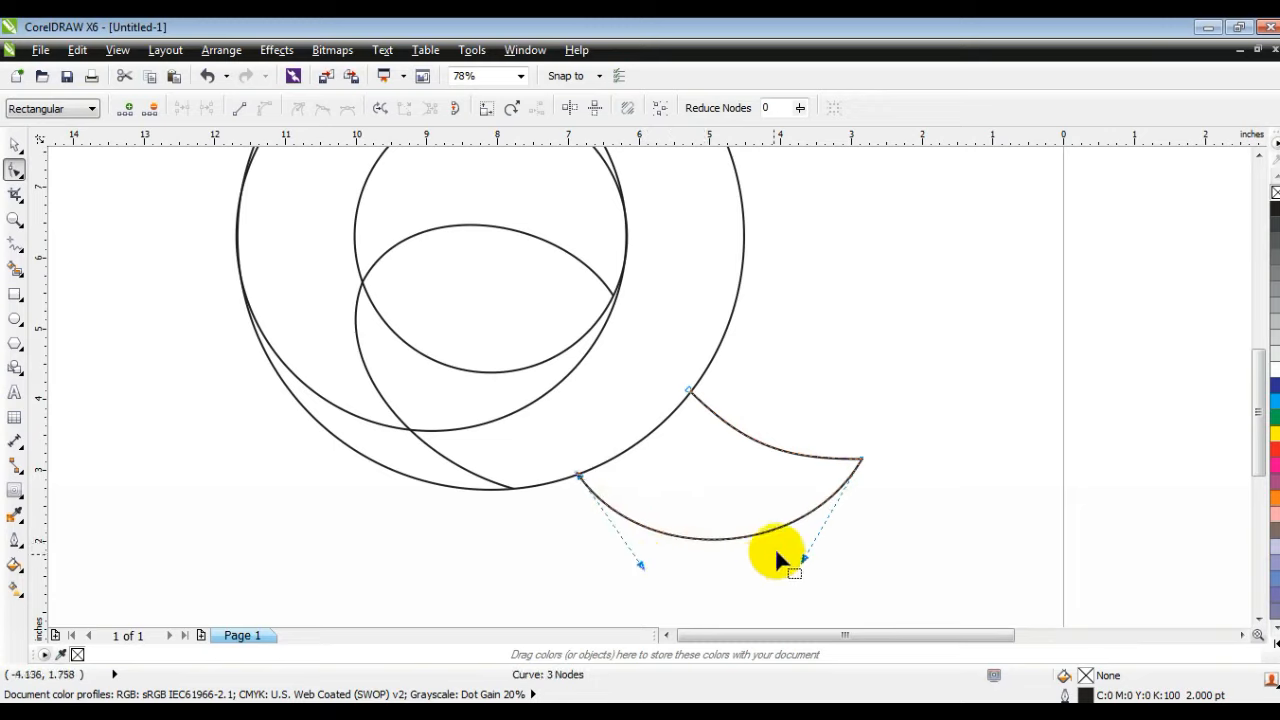
{"action": "key", "text": "F3"}
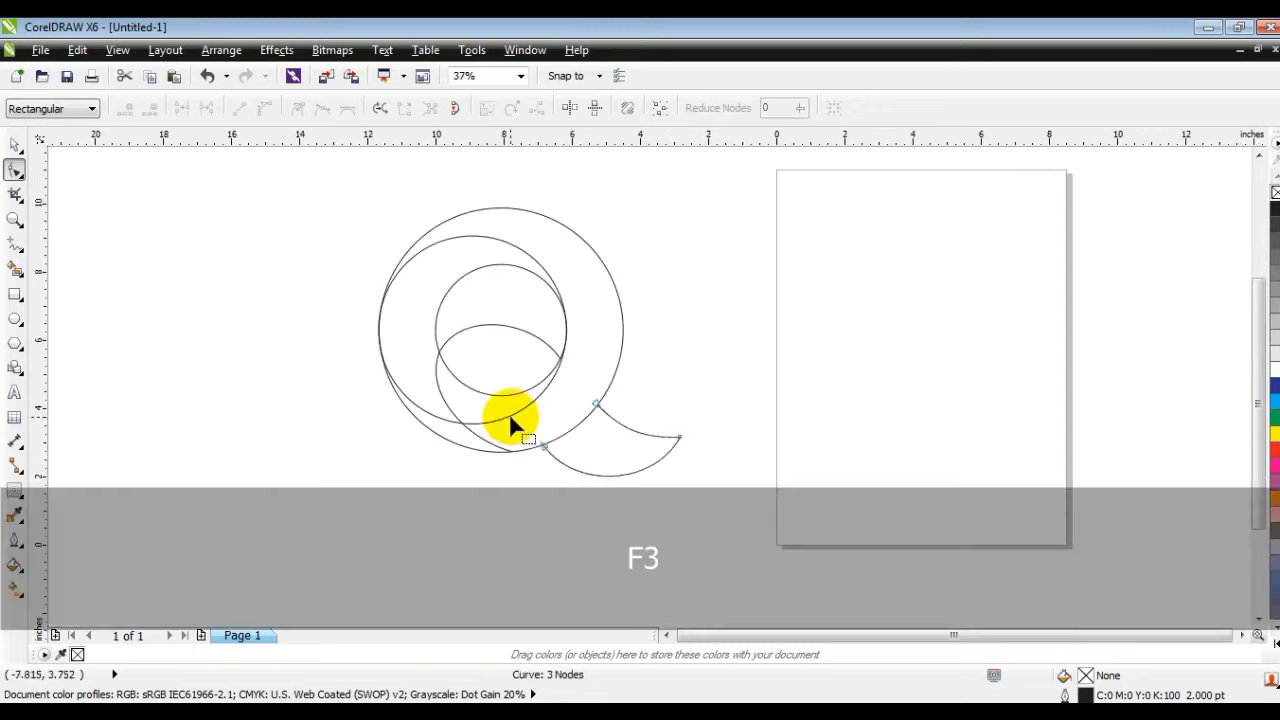
Draw a straight line from the small inner curve's left end up to the large arc inside the inner circle.
{"action": "left_click", "coordinate": [12, 222]}
{"action": "left_click_drag", "start_coordinate": [337, 200], "coordinate": [843, 509]}
{"action": "left_click", "coordinate": [15, 245]}
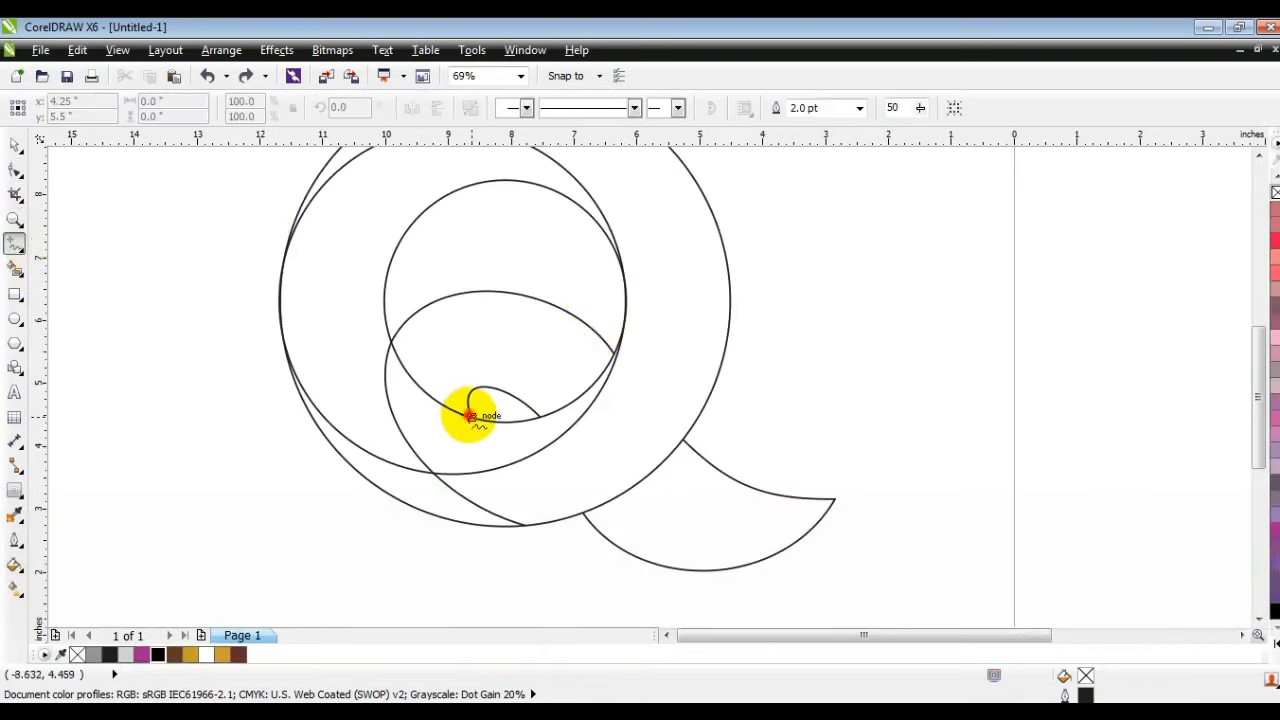
{"action": "left_click", "coordinate": [468, 415]}
{"action": "left_click", "coordinate": [558, 307]}
Convert the new line to a curve and bow it to the left so it joins the large arc smoothly.
{"action": "left_click", "coordinate": [15, 172]}
{"action": "left_click_drag", "start_coordinate": [380, 266], "coordinate": [608, 437]}
{"action": "left_click", "coordinate": [262, 108]}
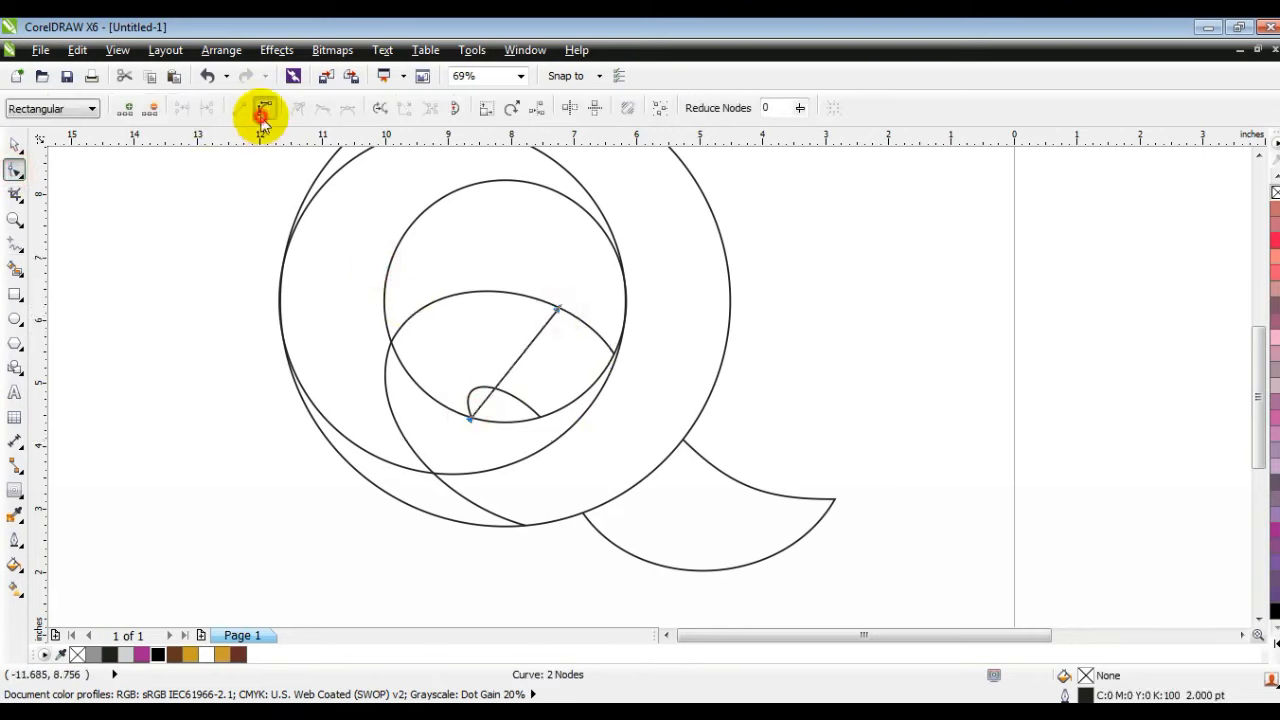
{"action": "left_click_drag", "start_coordinate": [529, 357], "coordinate": [398, 358]}
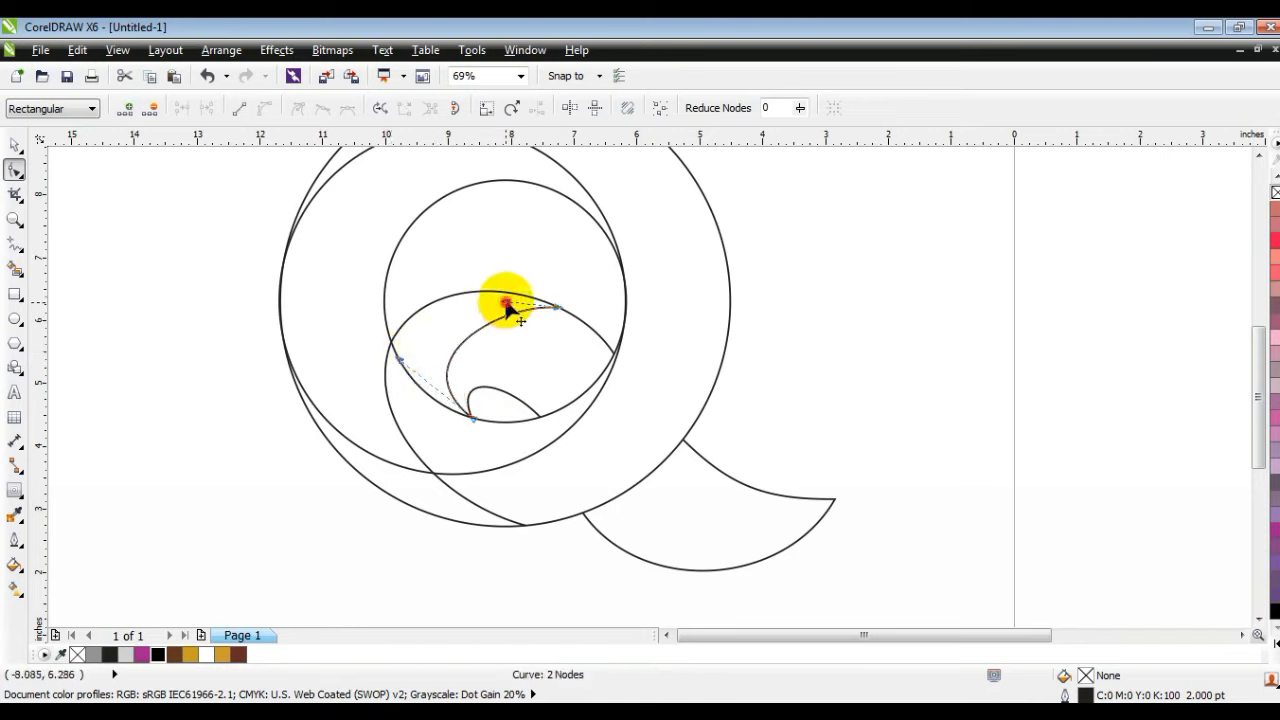
{"action": "left_click_drag", "start_coordinate": [506, 305], "coordinate": [487, 276]}
{"action": "left_click_drag", "start_coordinate": [403, 365], "coordinate": [398, 356]}
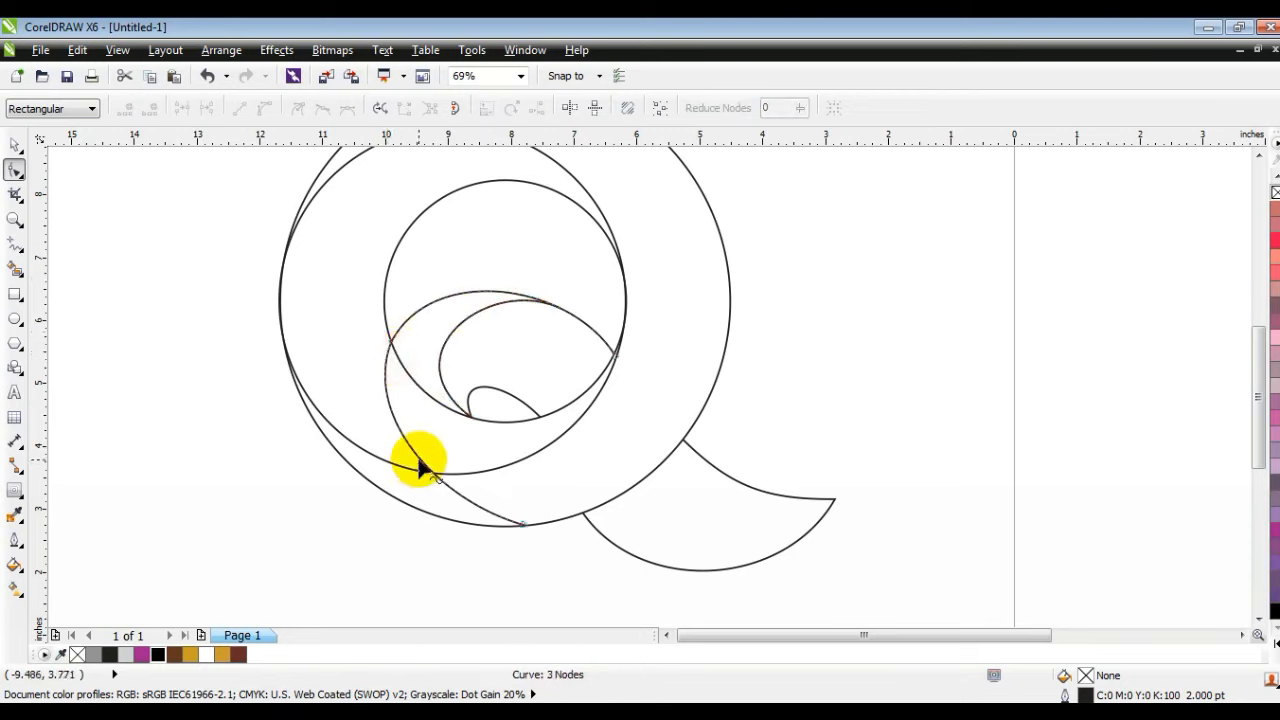
Reshape the large curve's lower segment with its handles so it bulges further left and runs into the outer circle's bottom edge smoothly.
{"action": "left_click", "coordinate": [419, 460]}
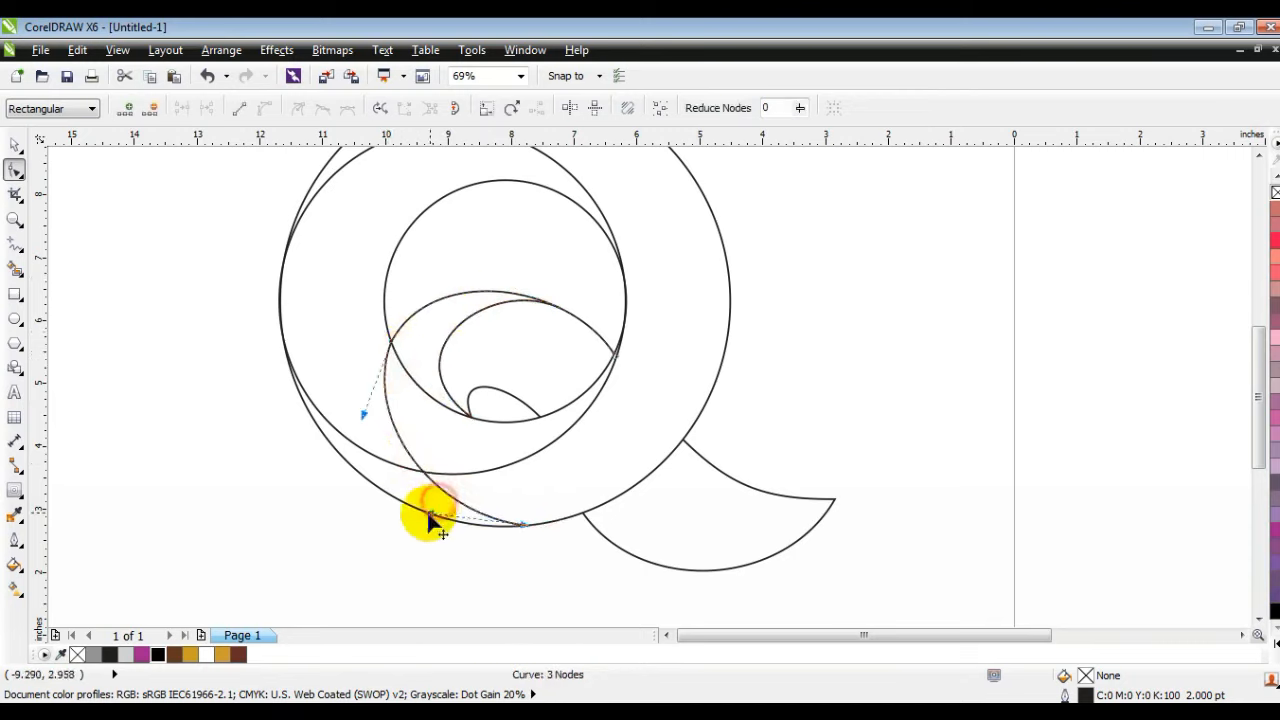
{"action": "left_click_drag", "start_coordinate": [360, 414], "coordinate": [344, 418]}
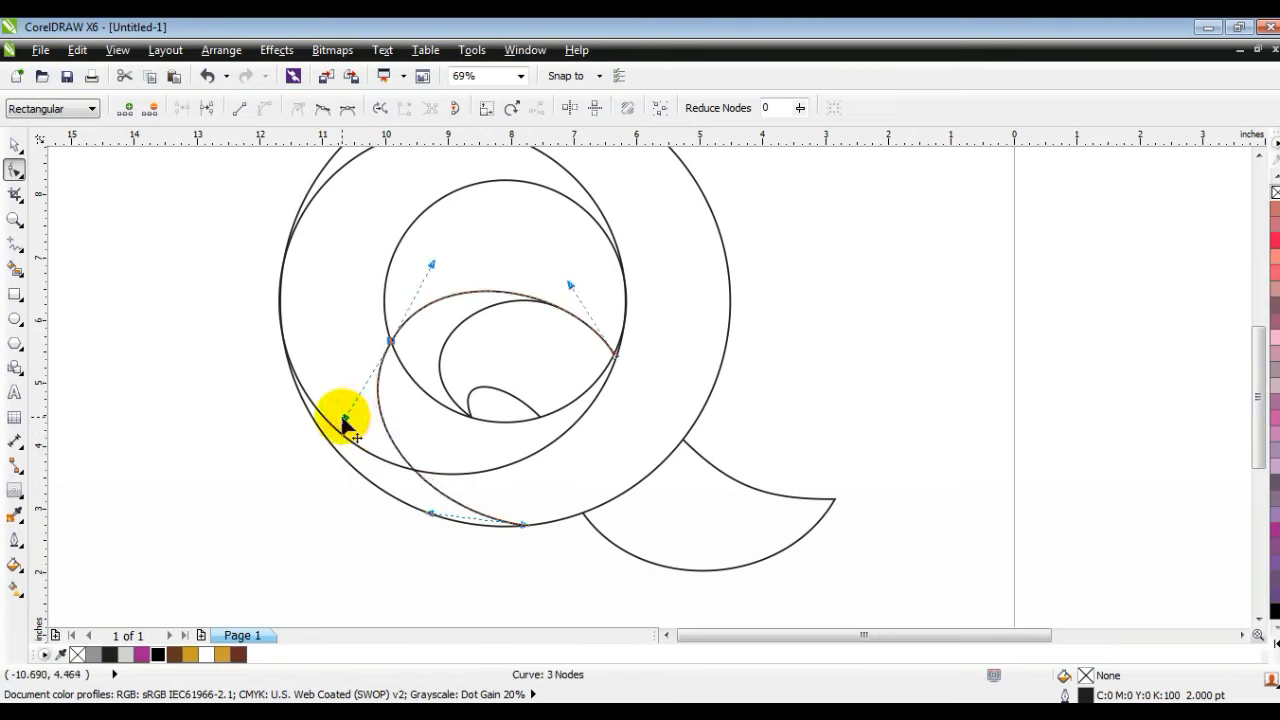
{"action": "left_click_drag", "start_coordinate": [428, 516], "coordinate": [432, 532]}
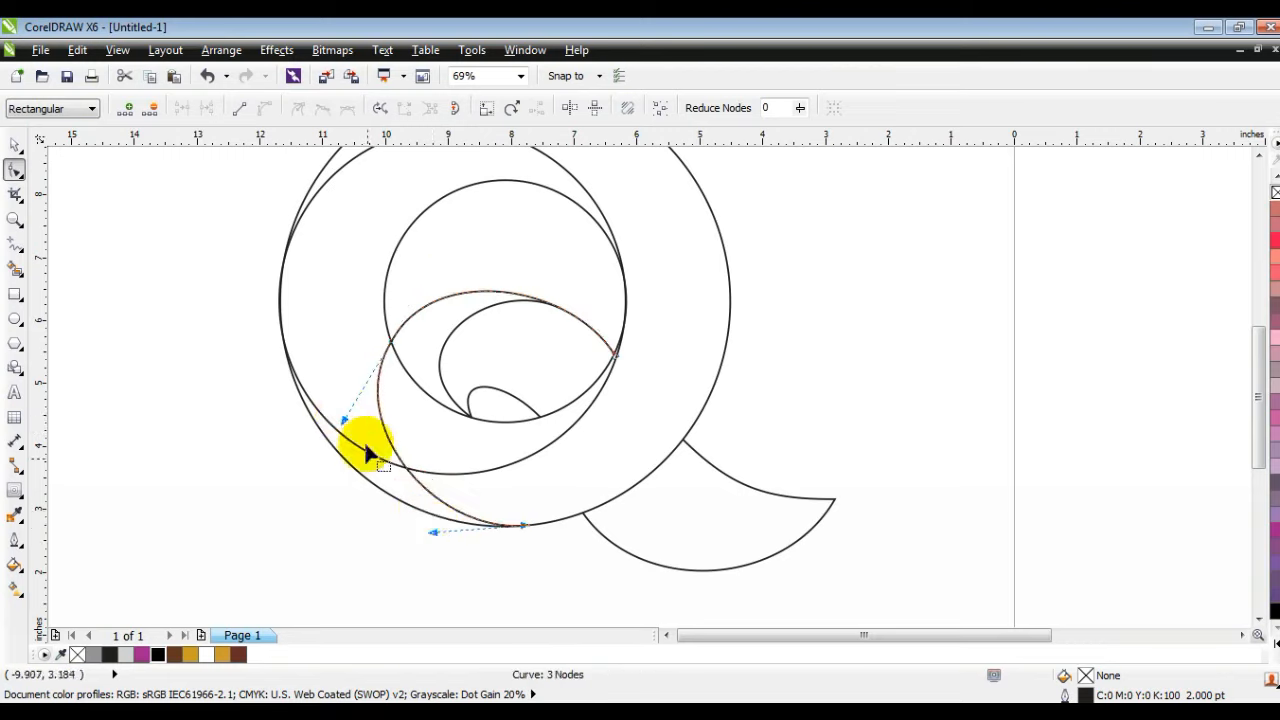
Pull the large curve's middle handle slightly downward to refine its lower bulge, and leave the curve deselected.
{"action": "left_click_drag", "start_coordinate": [342, 422], "coordinate": [342, 432]}
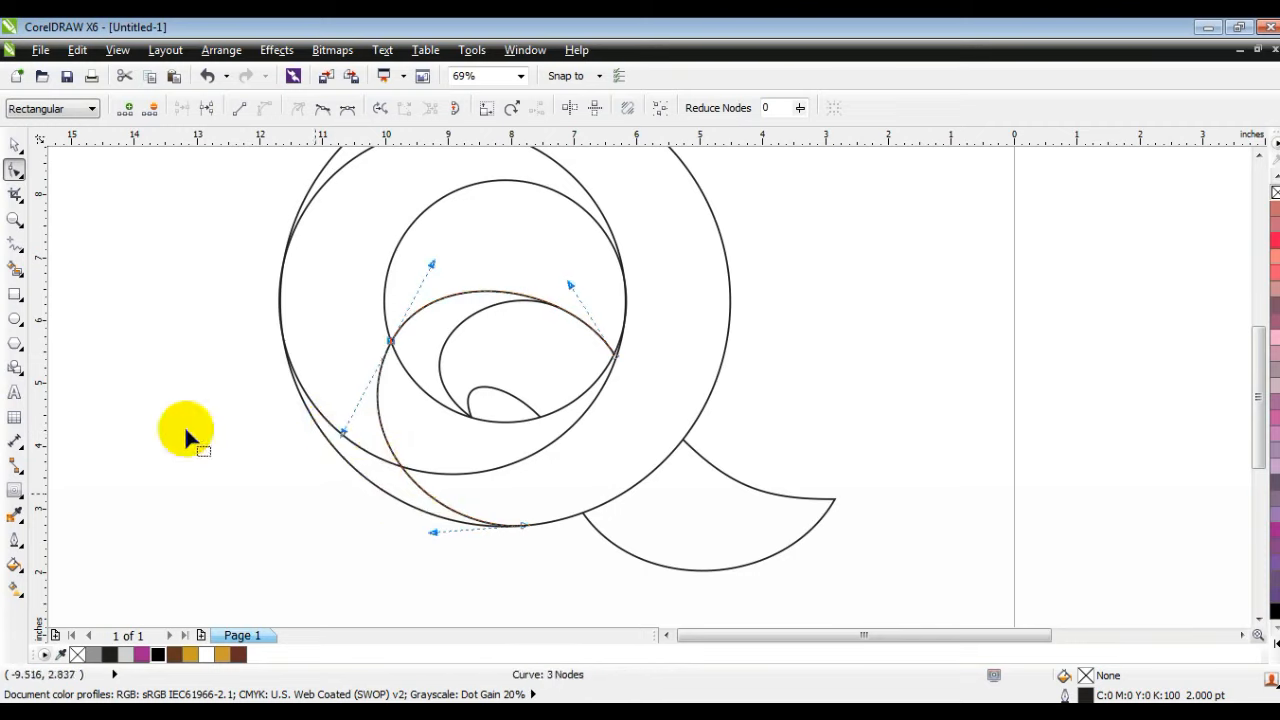
{"action": "left_click", "coordinate": [15, 144]}
{"action": "left_click", "coordinate": [205, 432]}
{"action": "scroll", "coordinate": [222, 452], "scroll_direction": "down", "scroll_amount": 2}
{"action": "key", "text": "Escape"}
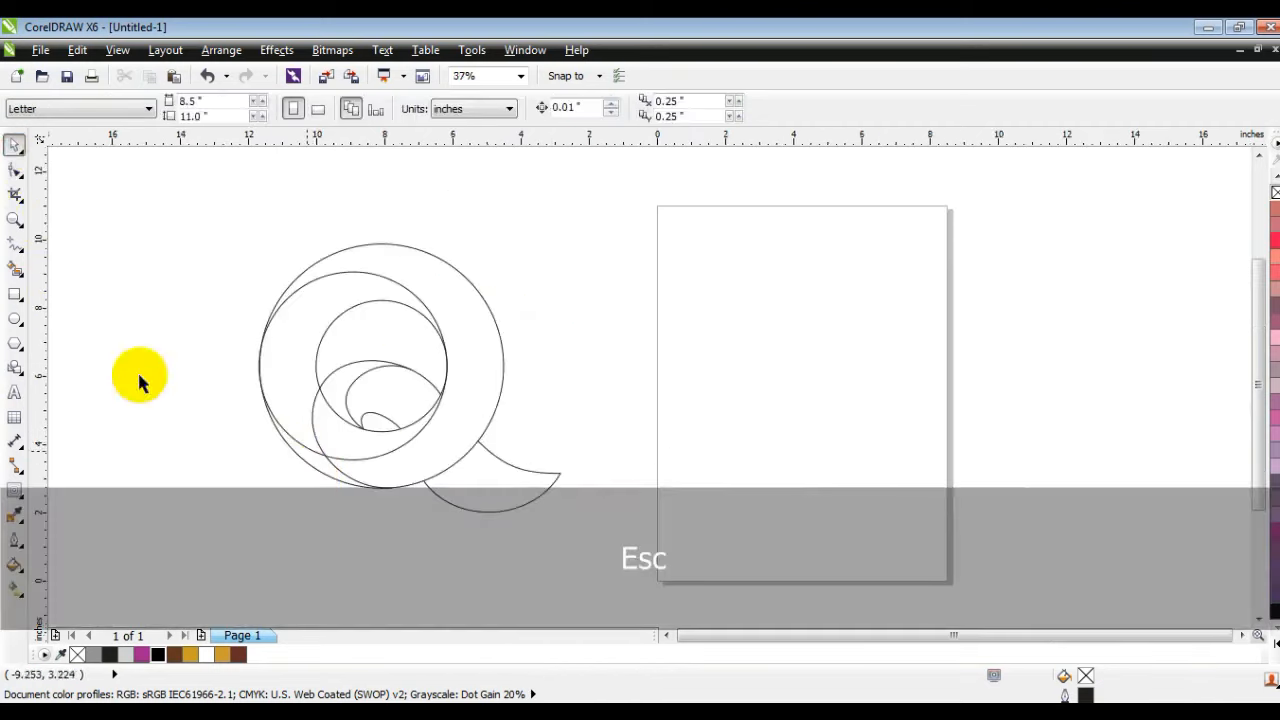
Smart-fill the thick outer crescent, the band below the inner circle and the region beside the inner loop with 50% black.
{"action": "left_click", "coordinate": [15, 219]}
{"action": "mouse_move", "coordinate": [214, 227]}
{"action": "left_mouse_down"}
{"action": "mouse_move", "coordinate": [420, 421]}
{"action": "mouse_move", "coordinate": [607, 534]}
{"action": "left_mouse_up"}
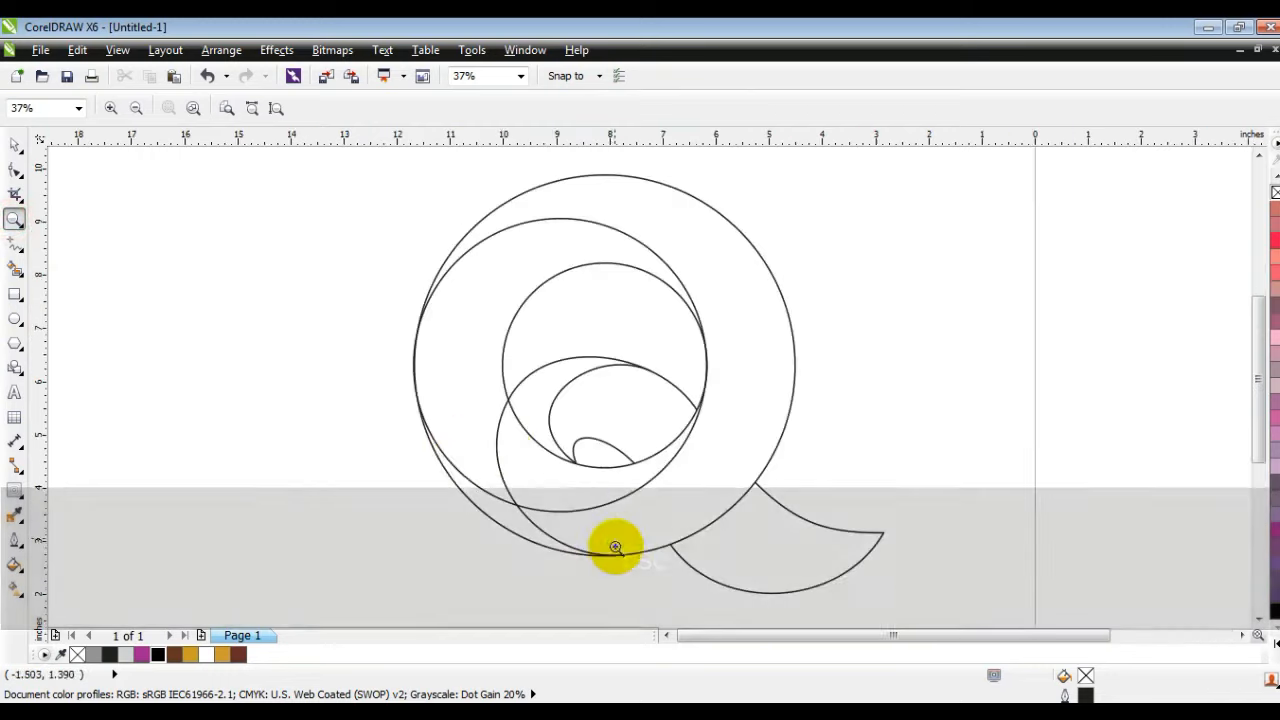
{"action": "left_click", "coordinate": [15, 271]}
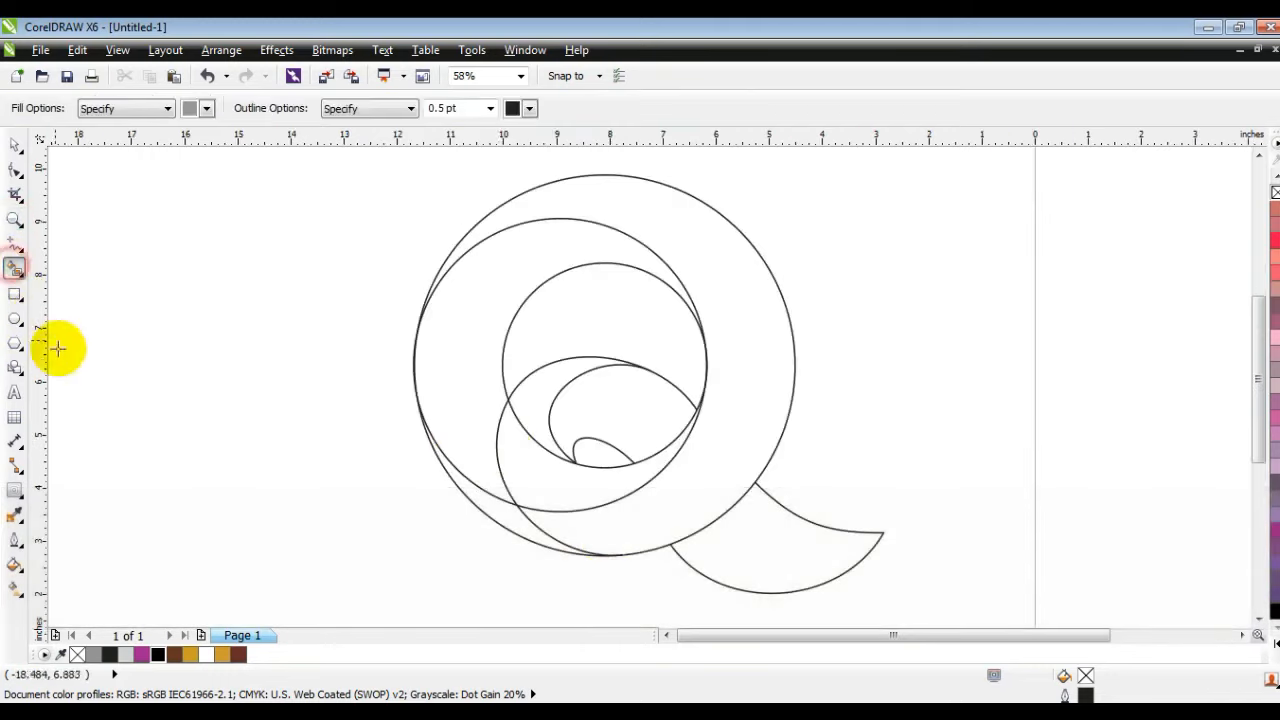
{"action": "left_click", "coordinate": [728, 310]}
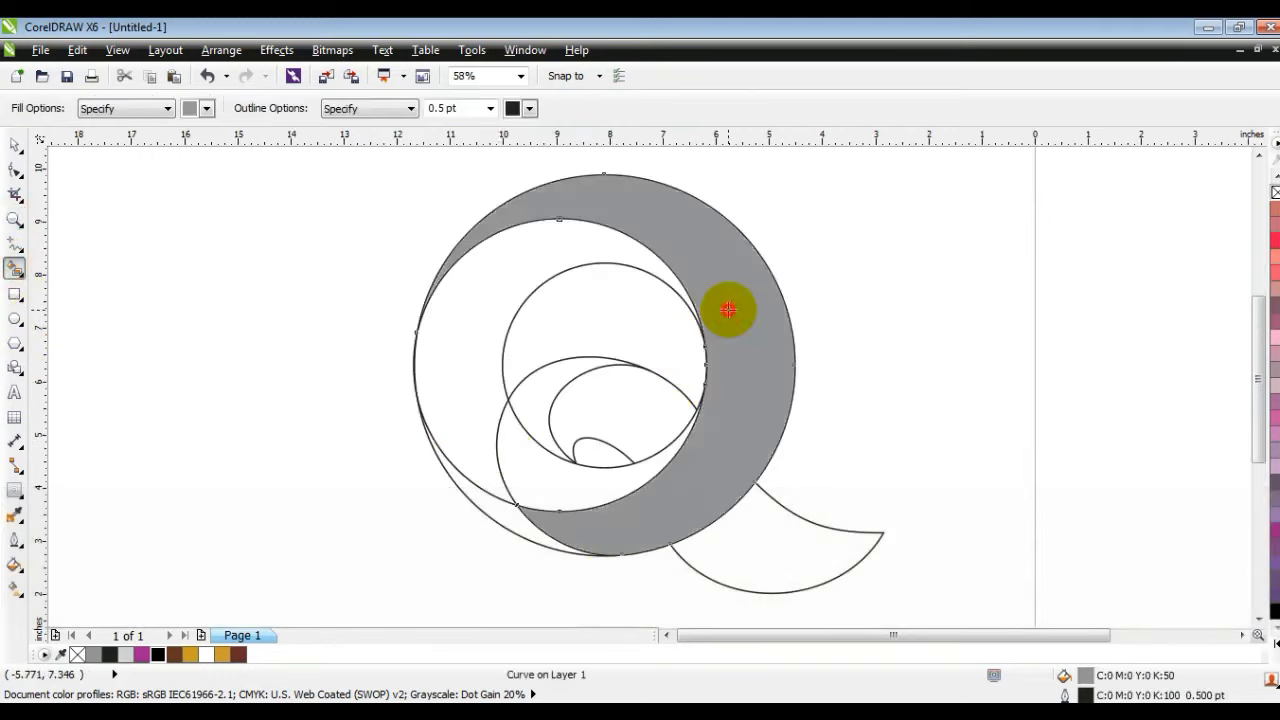
{"action": "left_click", "coordinate": [562, 486]}
{"action": "left_click", "coordinate": [549, 398]}
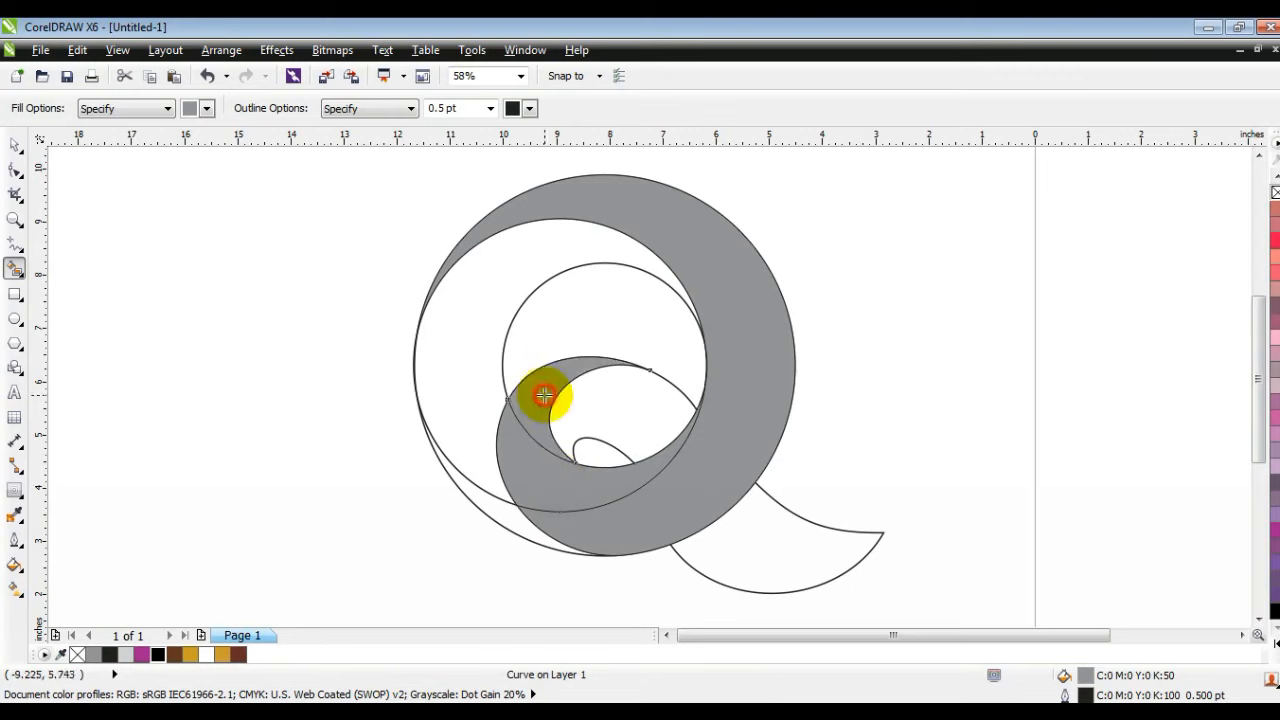
Weld the three grey filled regions into one continuous ribbon shape.
{"action": "left_click", "coordinate": [15, 145]}
{"action": "left_click", "coordinate": [70, 382]}
{"action": "left_click", "coordinate": [540, 385]}
{"action": "left_click", "coordinate": [535, 466], "text": "shift"}
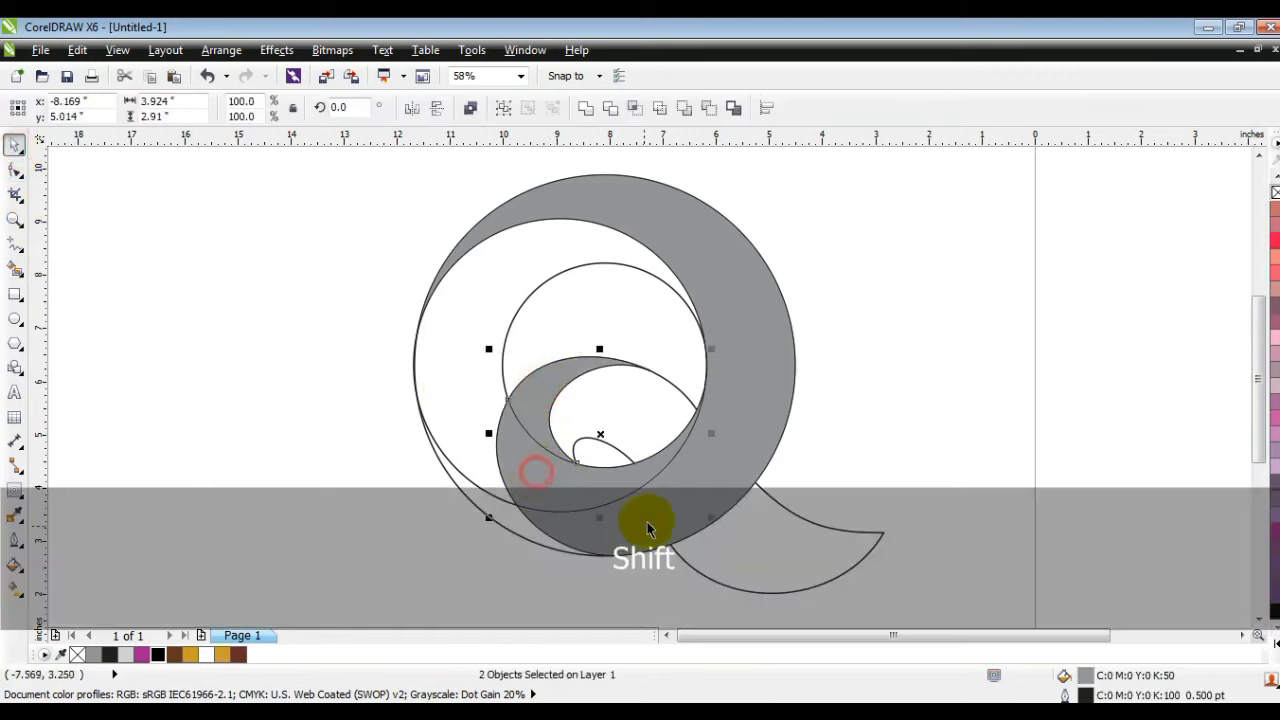
{"action": "left_click", "coordinate": [658, 518], "text": "shift"}
{"action": "left_click", "coordinate": [586, 107]}
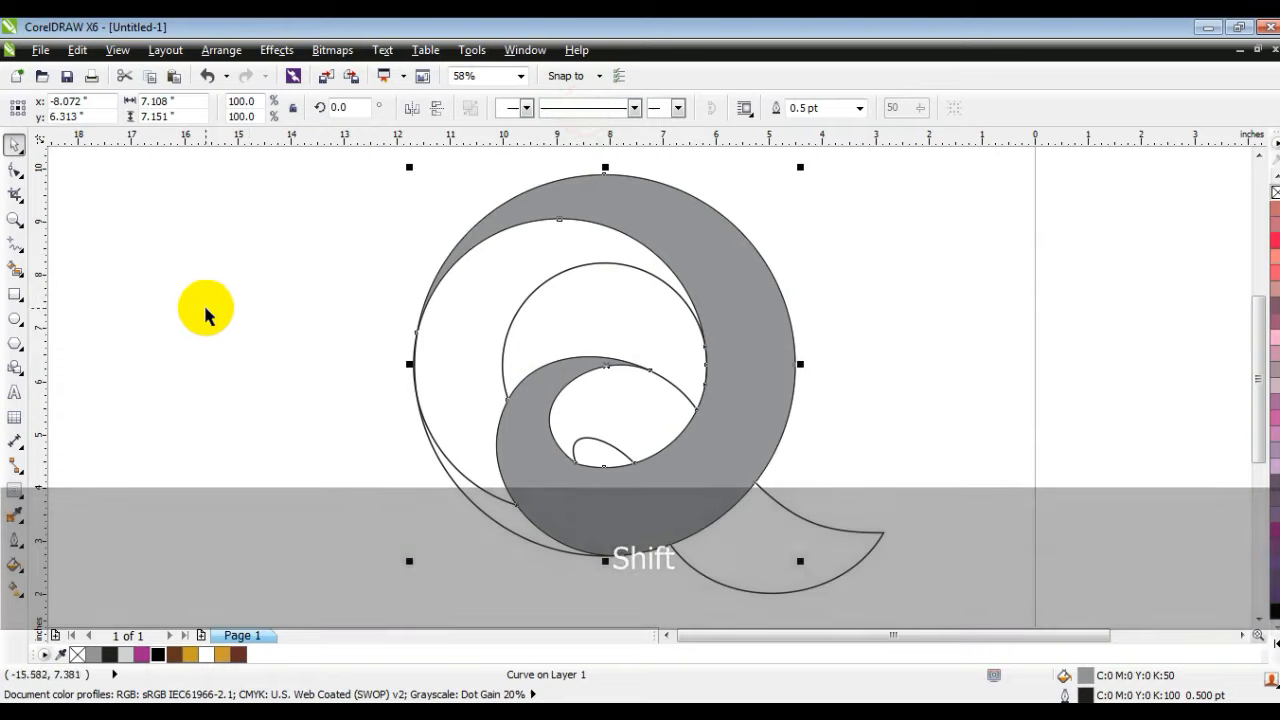
{"action": "left_click", "coordinate": [205, 313]}
Smart-fill the left crescent around the inner circle and the thin sliver along the outer circle's lower left in grey.
{"action": "left_click", "coordinate": [14, 269]}
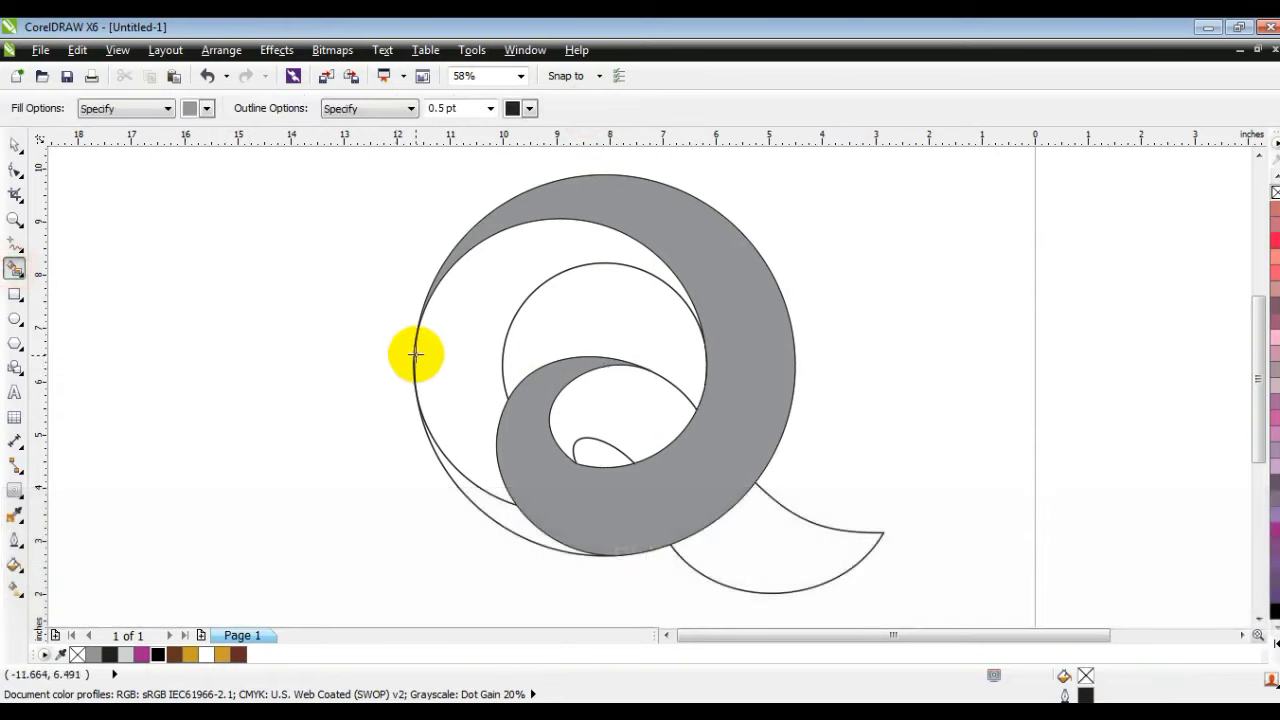
{"action": "left_click", "coordinate": [430, 348]}
{"action": "left_click", "coordinate": [490, 515]}
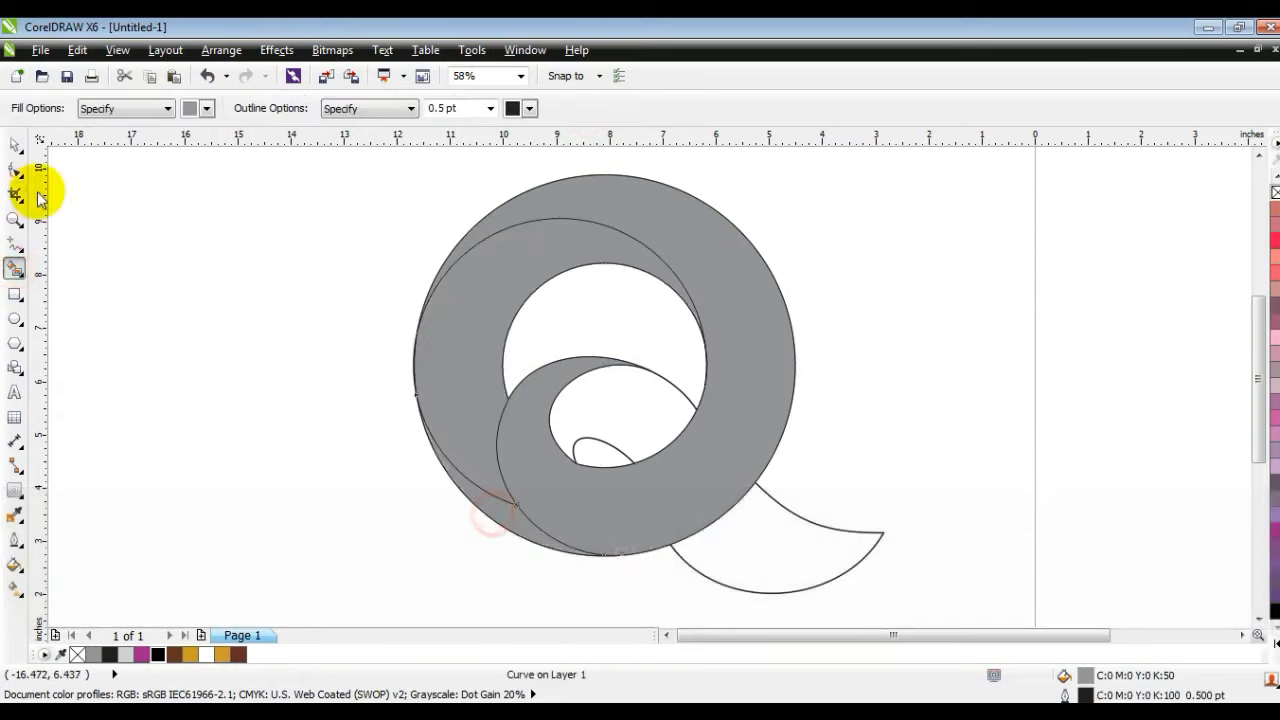
Weld the lower-left sliver and the left crescent into one shape.
{"action": "left_click", "coordinate": [14, 145]}
{"action": "left_click", "coordinate": [509, 509]}
{"action": "left_click", "coordinate": [446, 406], "text": "shift"}
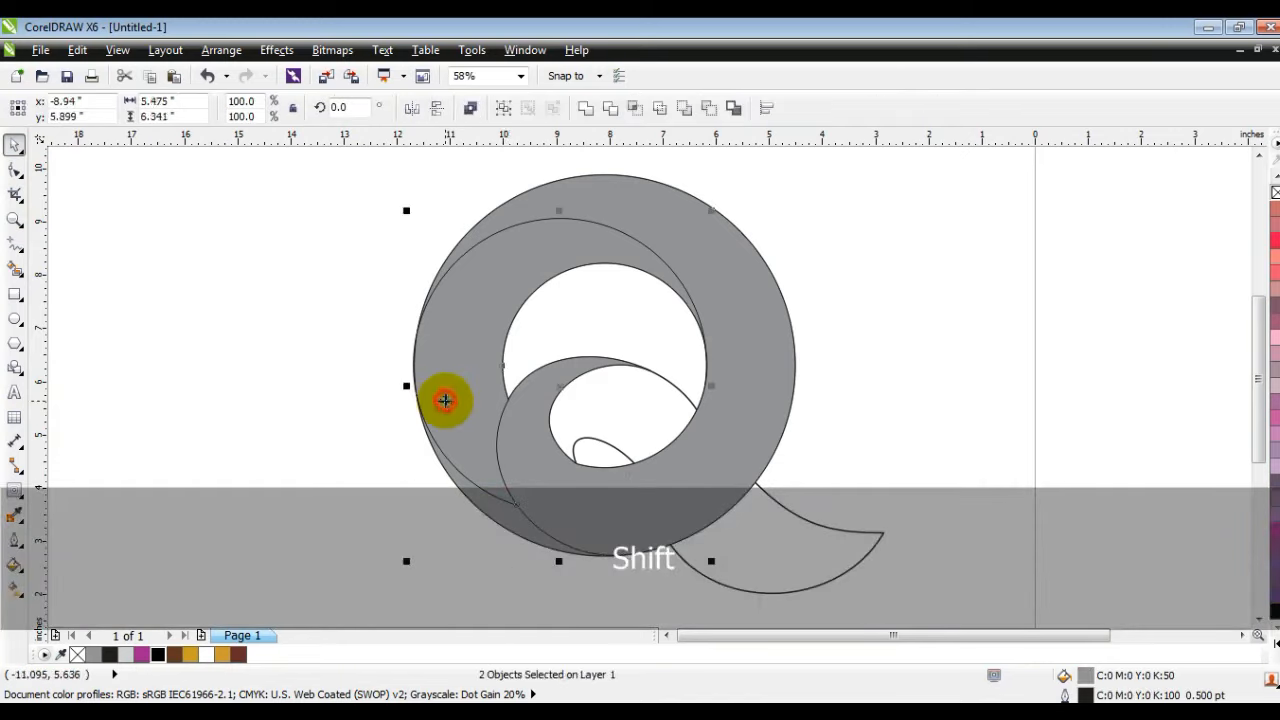
{"action": "left_click", "coordinate": [585, 118]}
{"action": "left_click", "coordinate": [257, 337]}
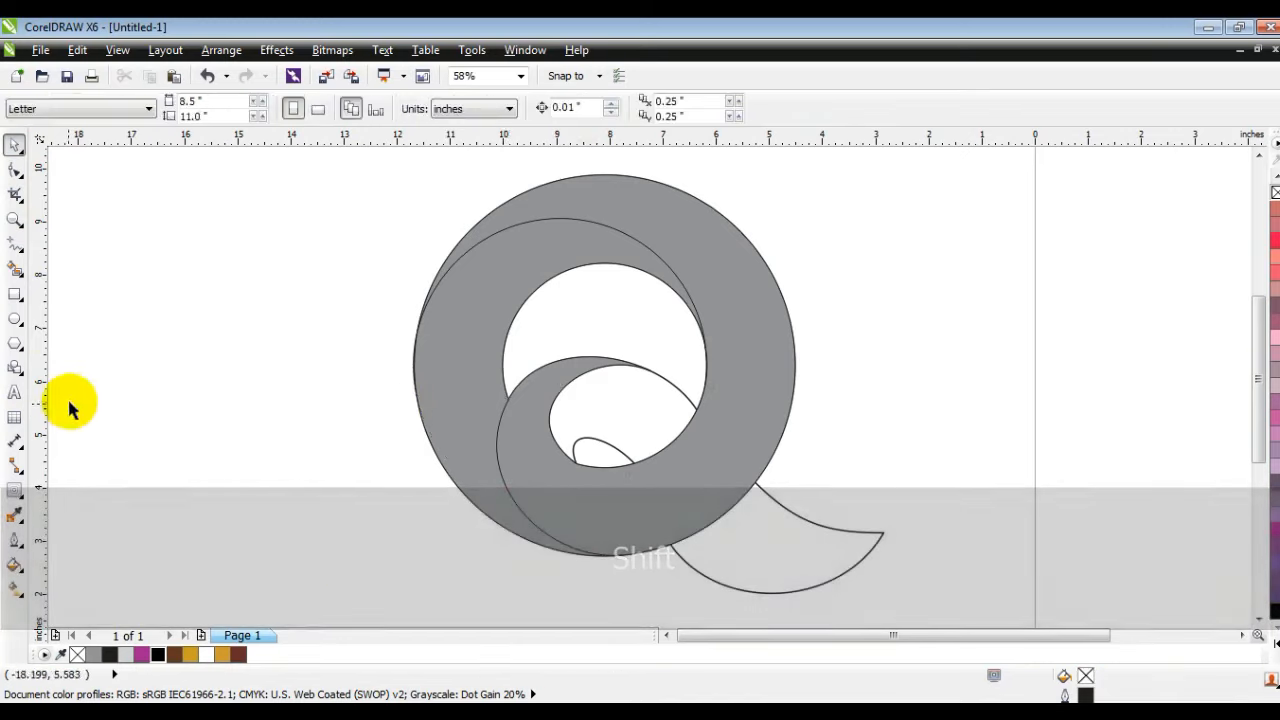
Smart-fill the inner loop above the small white gap and the tail with grey.
{"action": "left_click", "coordinate": [546, 420]}
{"action": "left_click", "coordinate": [17, 347]}
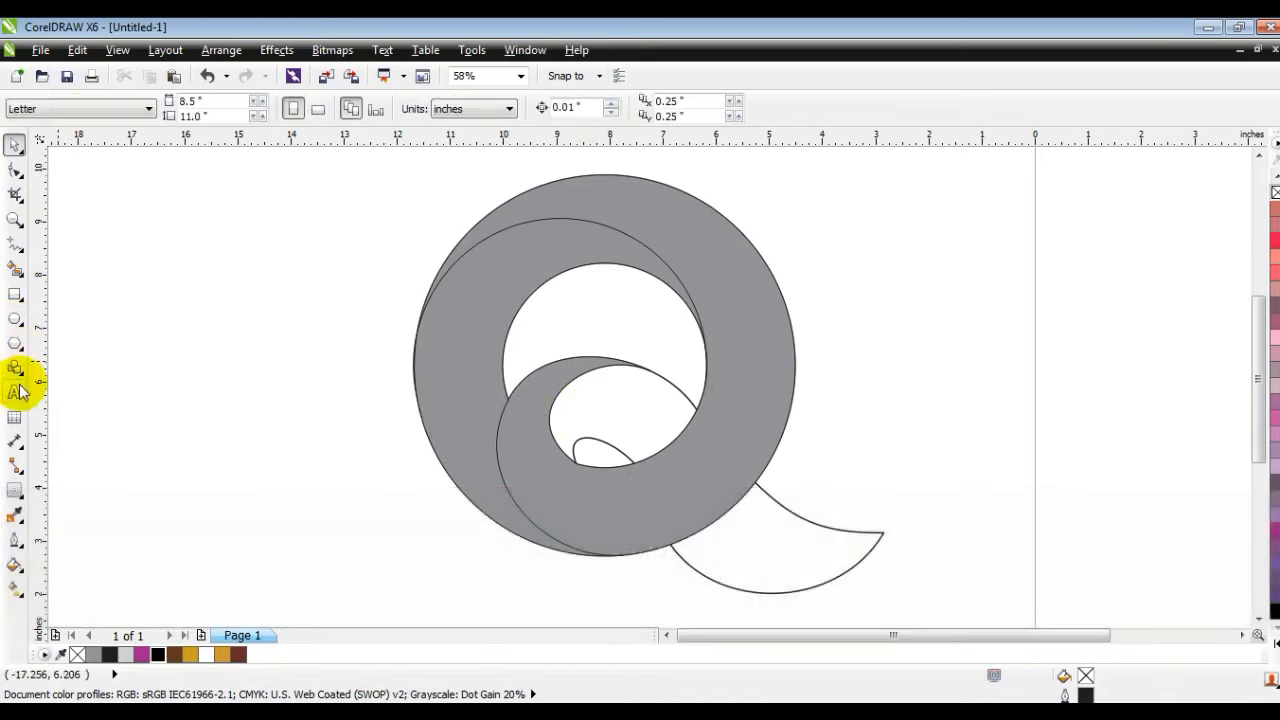
{"action": "left_click", "coordinate": [15, 270]}
{"action": "left_click", "coordinate": [634, 414]}
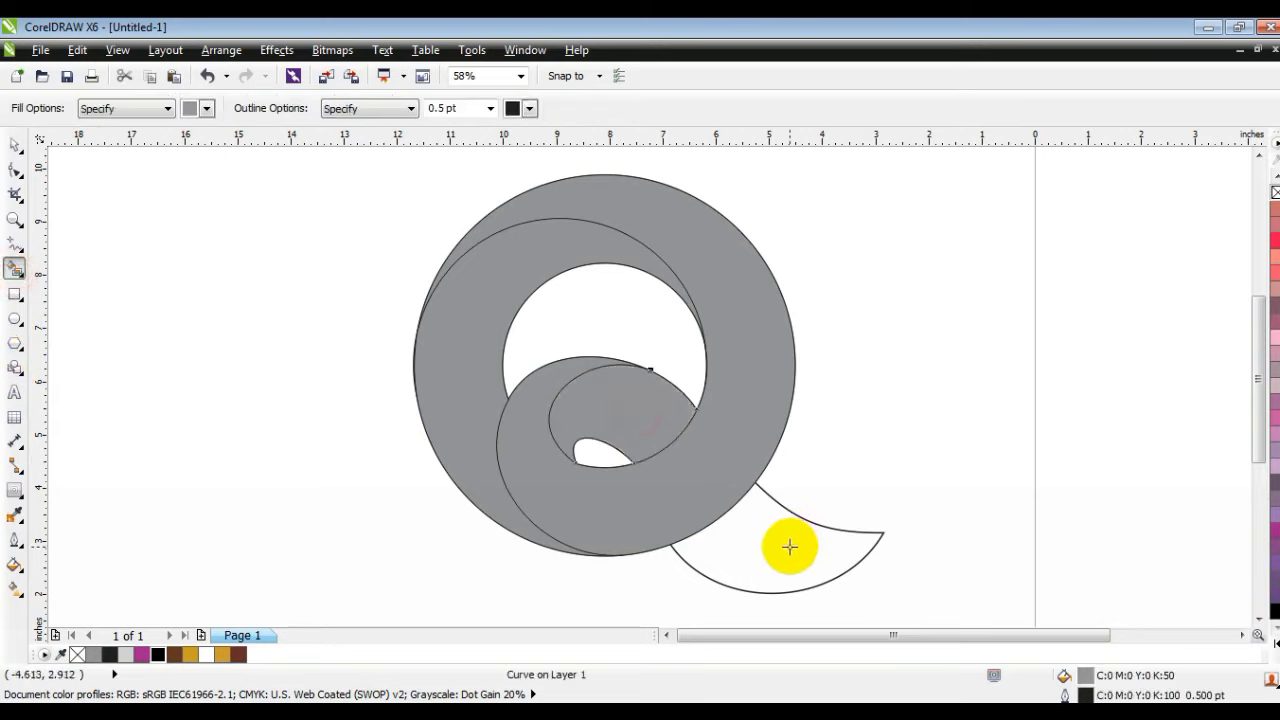
{"action": "left_click", "coordinate": [789, 546]}
Select the four grey filled shapes and move them together about 8.5 inches left, clear of the construction outlines.
{"action": "left_click", "coordinate": [10, 146]}
{"action": "left_click", "coordinate": [729, 550]}
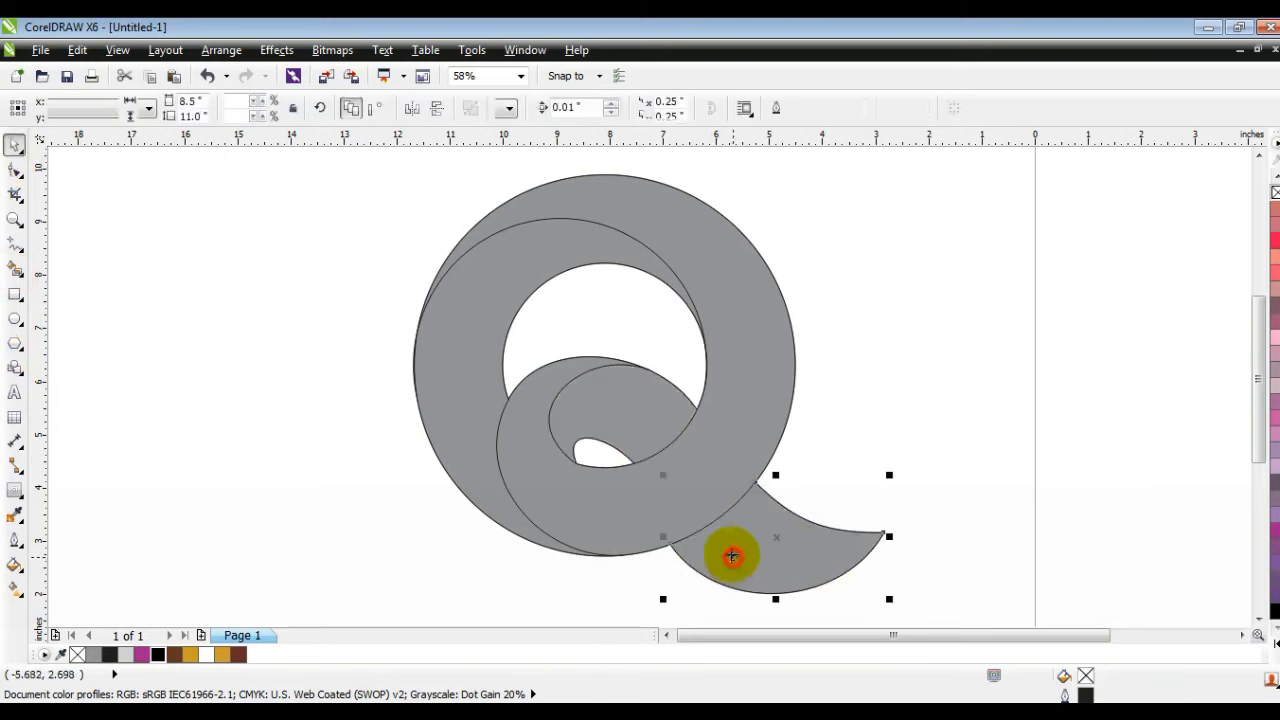
{"action": "left_click", "coordinate": [623, 400], "text": "shift"}
{"action": "left_click", "coordinate": [580, 506], "text": "shift"}
{"action": "left_click", "coordinate": [463, 419], "text": "shift"}
{"action": "left_click_drag", "start_coordinate": [726, 394], "coordinate": [276, 403]}
Delete all the leftover construction outlines beside the filled logo.
{"action": "scroll", "coordinate": [434, 412], "scroll_direction": "down", "scroll_amount": 2}
{"action": "key", "text": "Escape"}
{"action": "left_click_drag", "start_coordinate": [409, 240], "coordinate": [711, 535]}
{"action": "key", "text": "Delete"}
{"action": "scroll", "coordinate": [586, 380], "scroll_direction": "up", "scroll_amount": 2}
Give the large outer ribbon a dark blue uniform fill of C100 M96 Y9 K26.
{"action": "left_click", "coordinate": [586, 380]}
{"action": "left_click", "coordinate": [15, 568]}
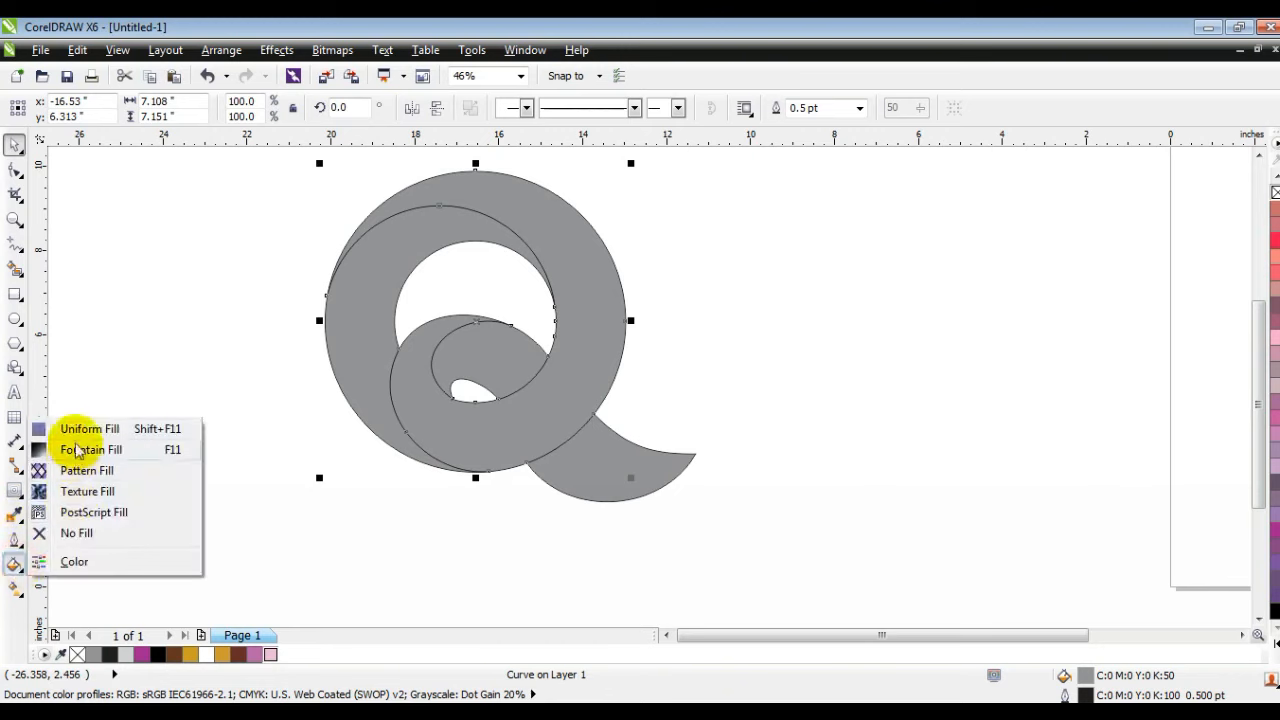
{"action": "left_click", "coordinate": [80, 425]}
{"action": "left_click", "coordinate": [806, 205]}
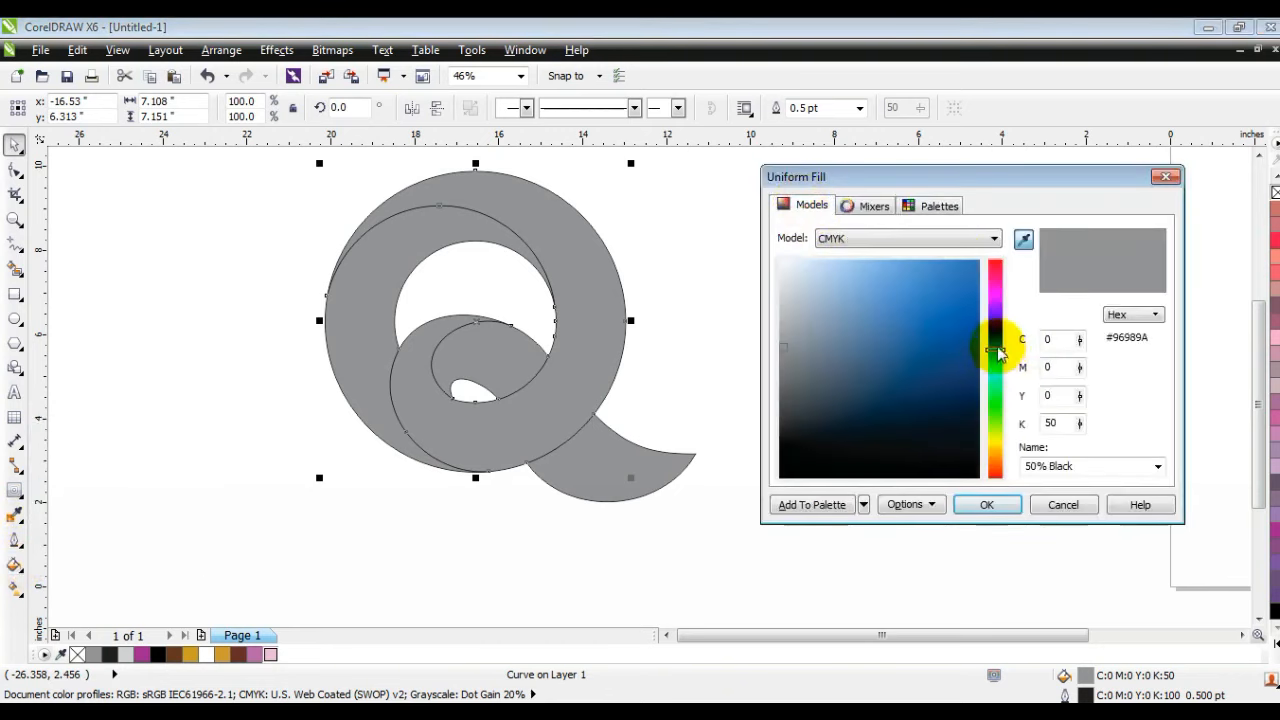
{"action": "left_click", "coordinate": [996, 334]}
{"action": "left_click", "coordinate": [954, 345]}
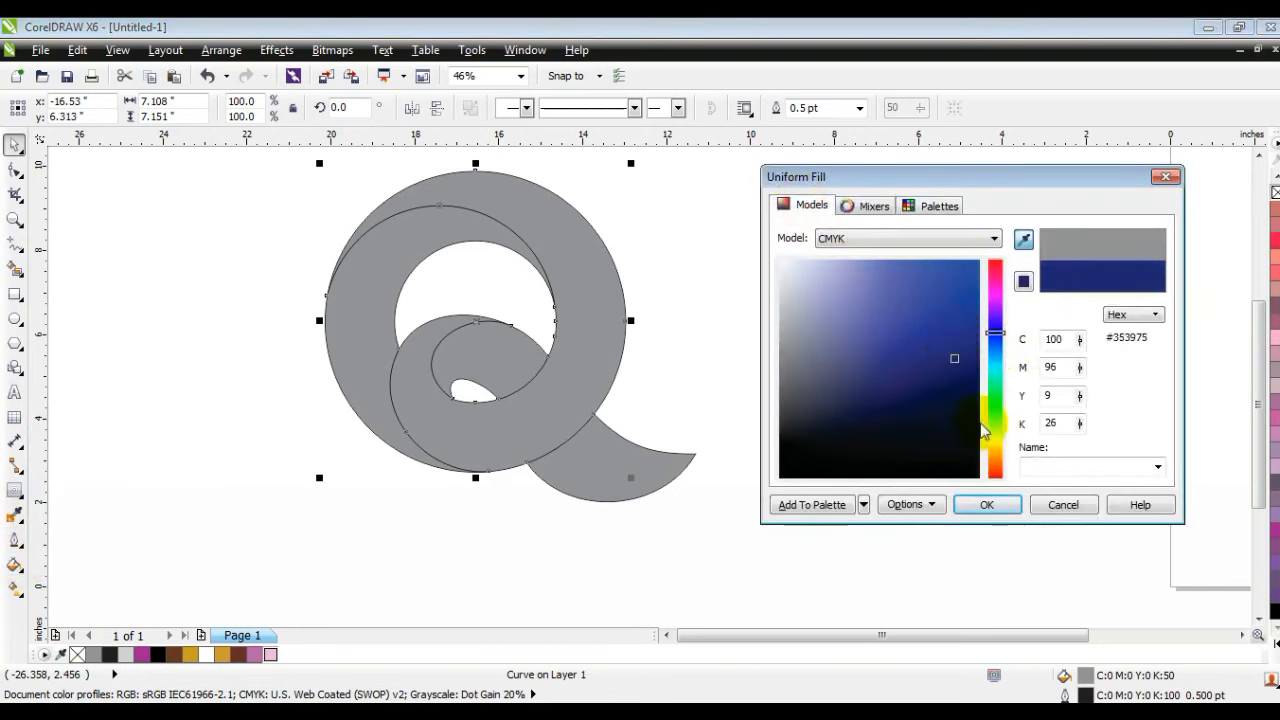
{"action": "left_click", "coordinate": [994, 506]}
{"action": "left_click", "coordinate": [864, 455]}
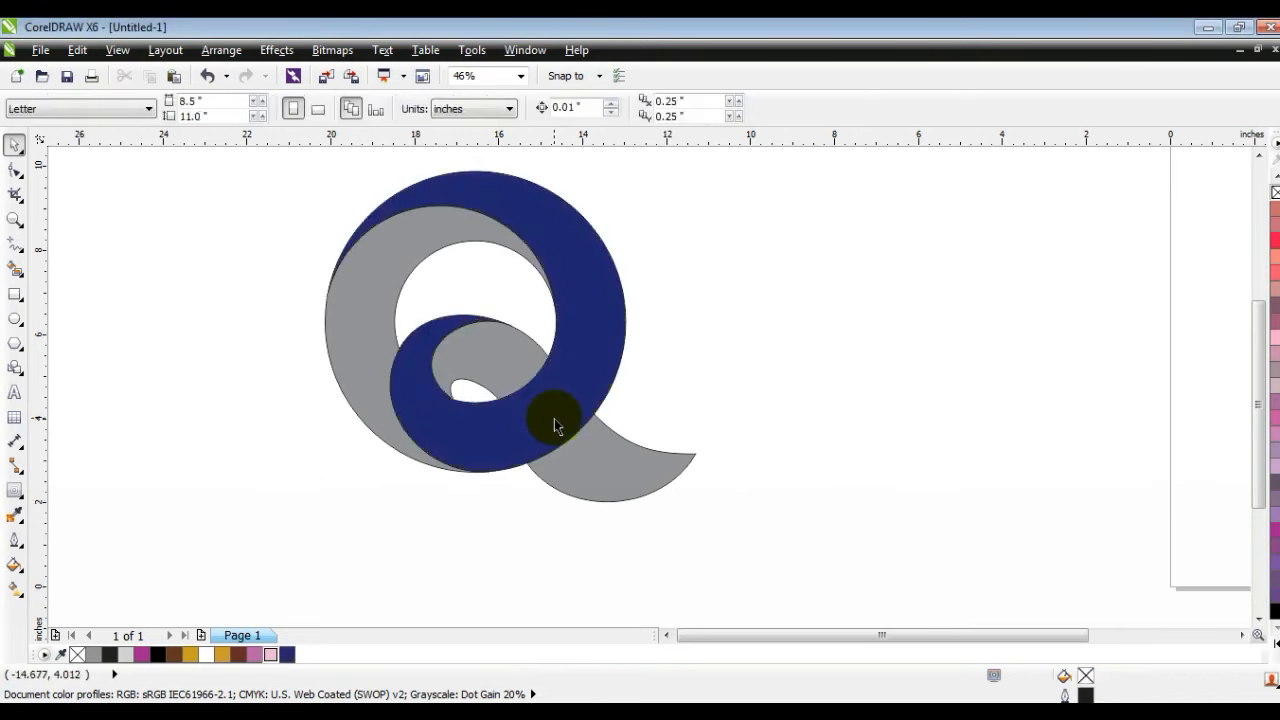
Apply a light turquoise fill to the outer ribbon to add it to the document palette, and refill the ribbon with dark blue.
{"action": "left_click", "coordinate": [554, 424]}
{"action": "left_click", "coordinate": [1266, 648]}
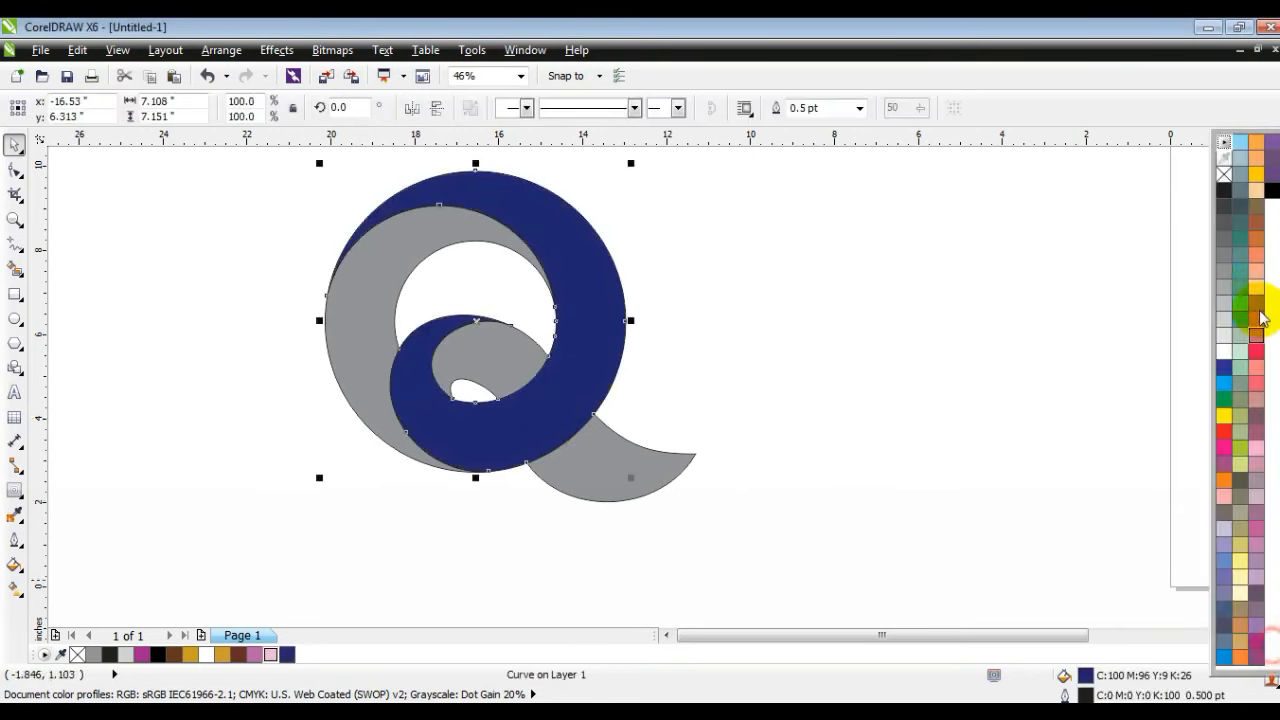
{"action": "left_click", "coordinate": [1240, 310]}
{"action": "left_click", "coordinate": [846, 366]}
{"action": "left_click", "coordinate": [552, 409]}
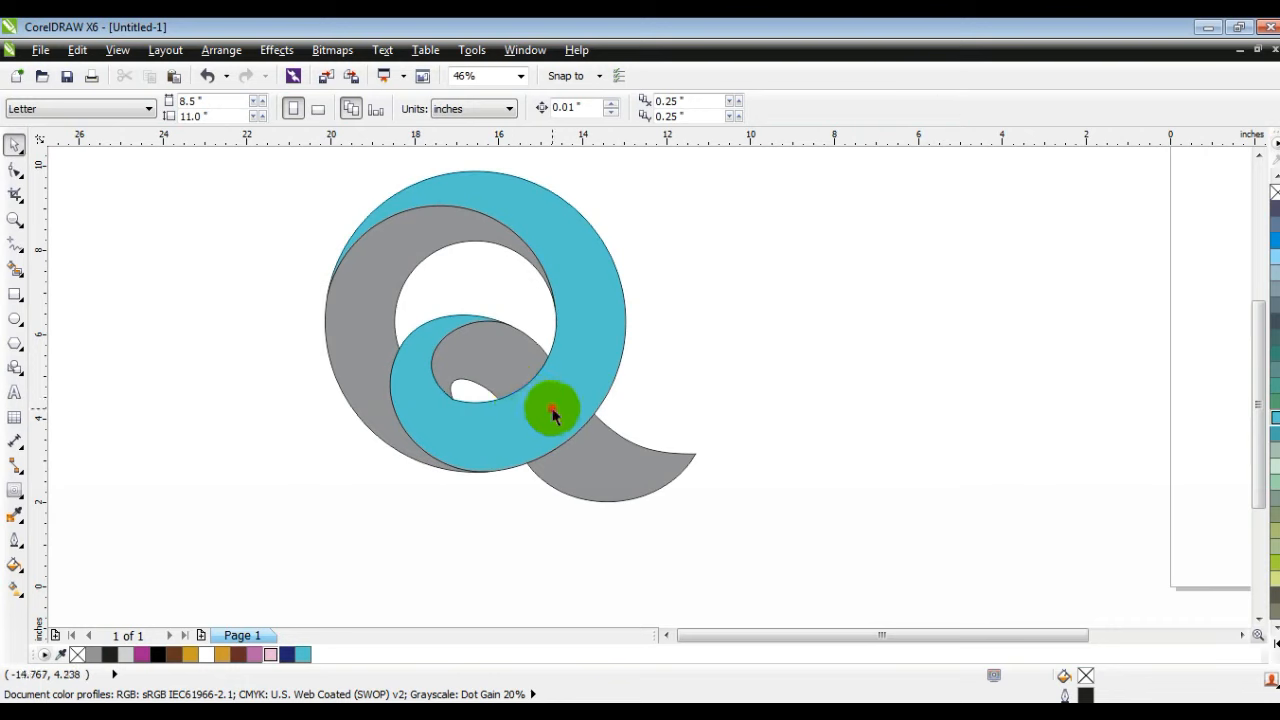
{"action": "left_click", "coordinate": [284, 656]}
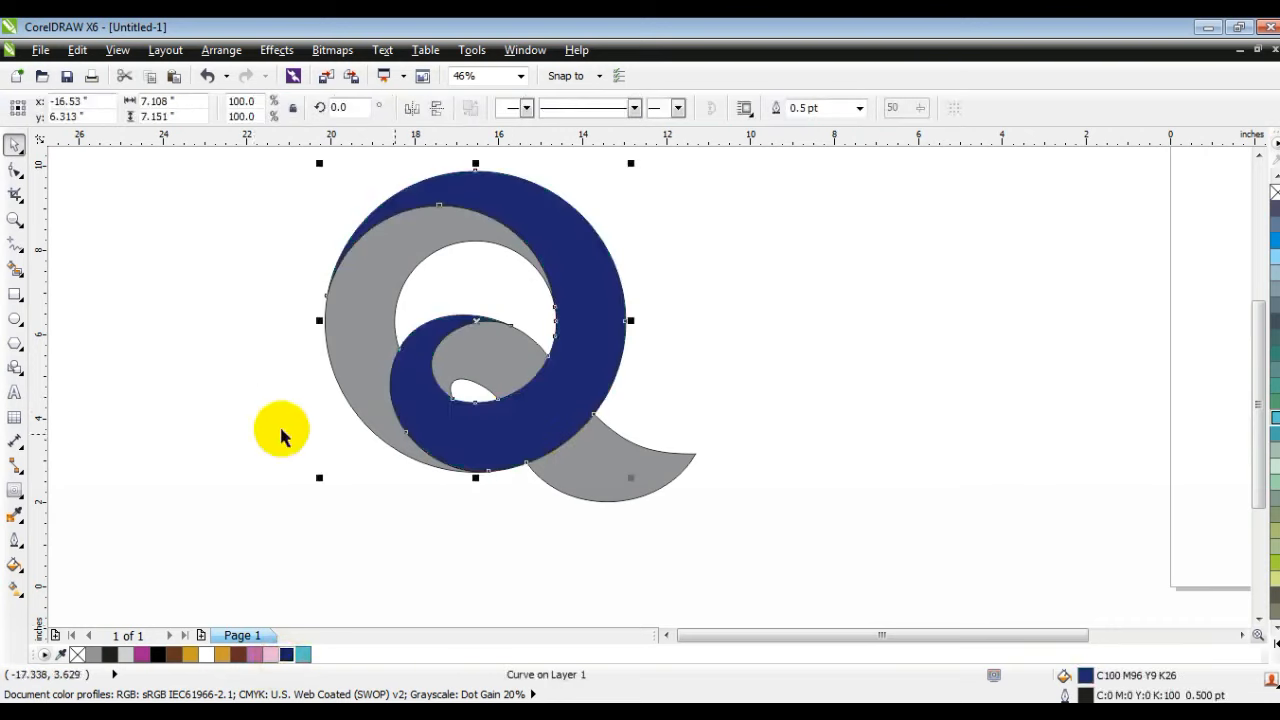
Apply a linear gradient to the outer ribbon, running from dark blue outside its right edge to light turquoise inward.
{"action": "left_click", "coordinate": [15, 588]}
{"action": "left_click_drag", "start_coordinate": [718, 268], "coordinate": [540, 274]}
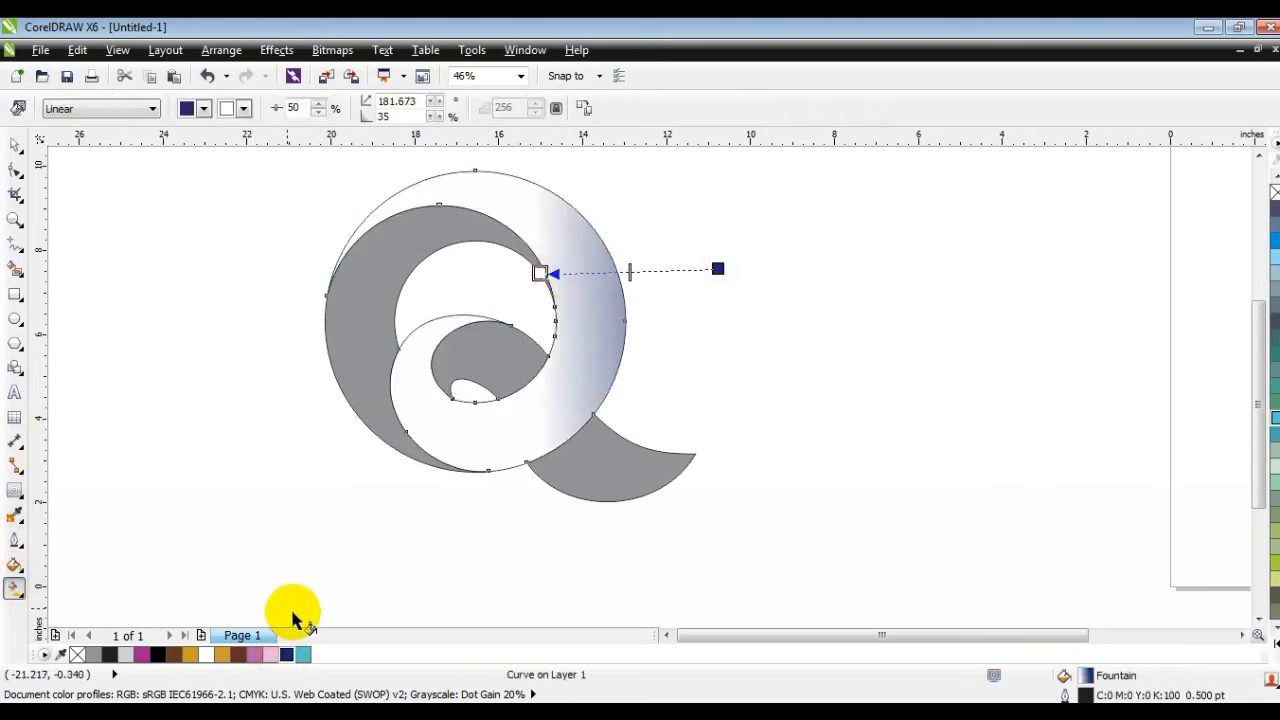
{"action": "left_click_drag", "start_coordinate": [303, 655], "coordinate": [507, 277]}
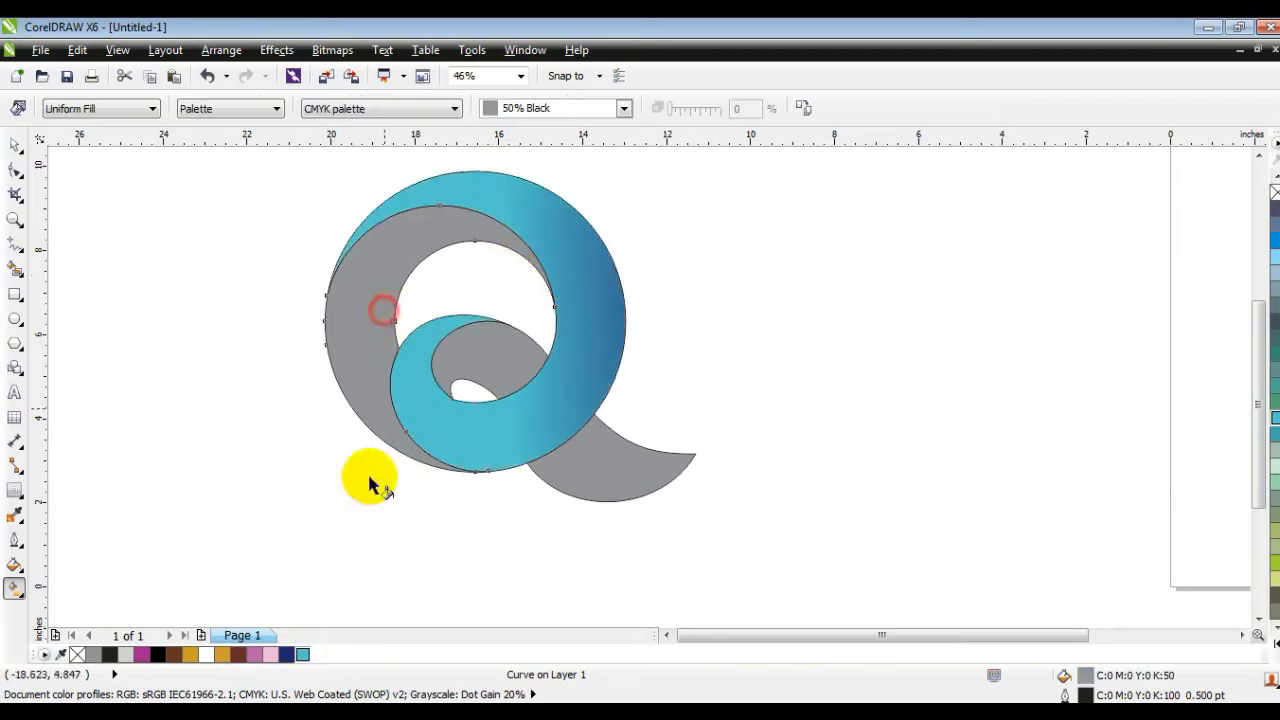
Apply a diagonal dark blue to turquoise linear gradient to the left crescent, starting at its upper-left edge.
{"action": "left_click", "coordinate": [286, 654]}
{"action": "left_click_drag", "start_coordinate": [413, 348], "coordinate": [622, 348]}
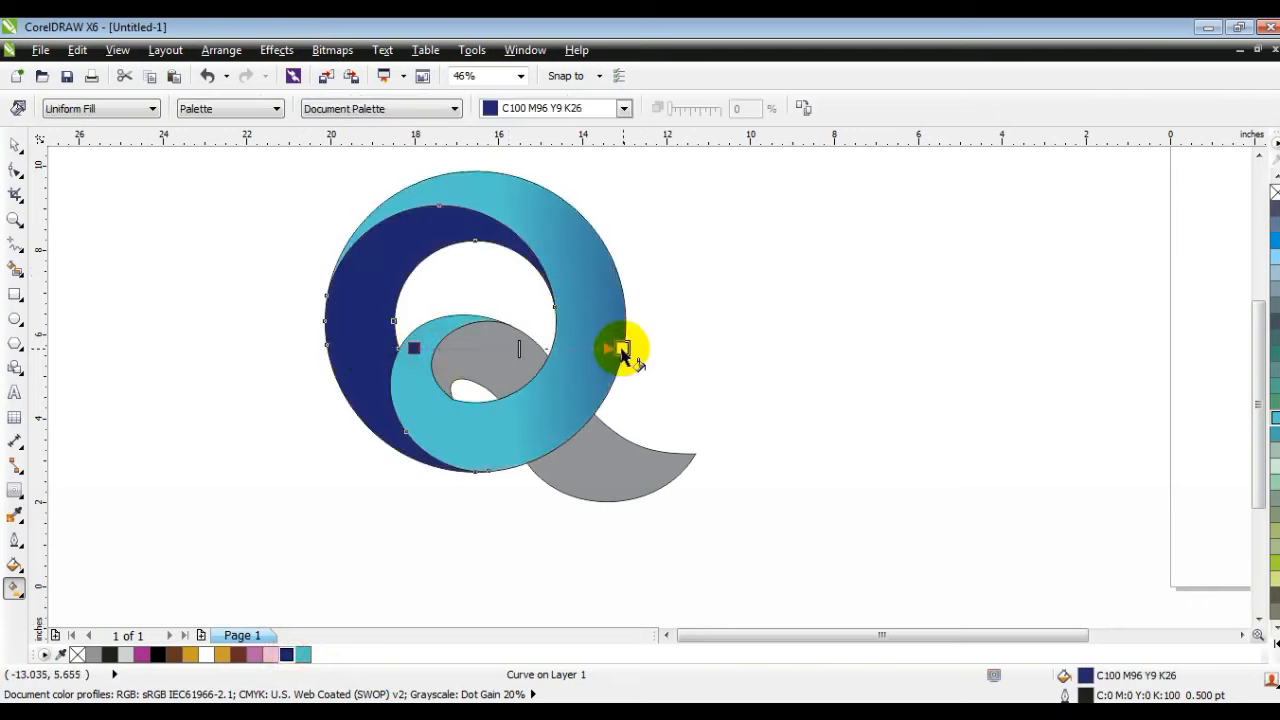
{"action": "left_click_drag", "start_coordinate": [368, 286], "coordinate": [456, 418]}
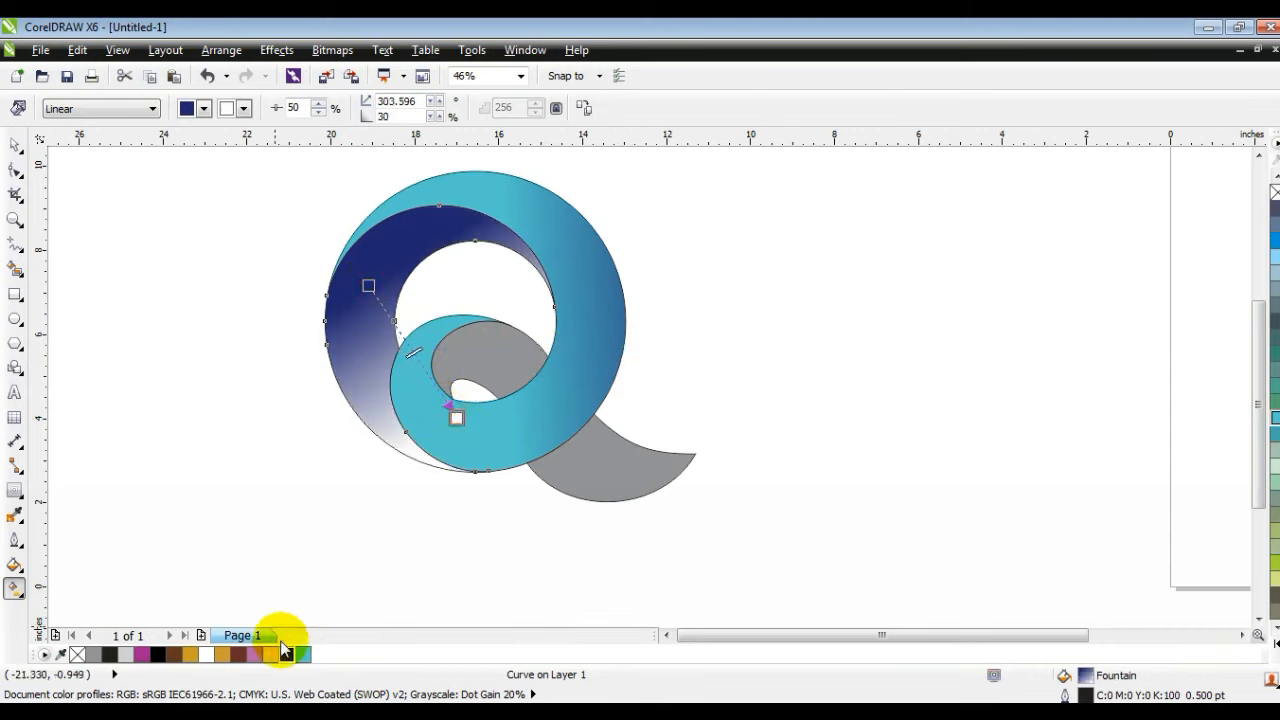
{"action": "left_click_drag", "start_coordinate": [303, 655], "coordinate": [533, 418]}
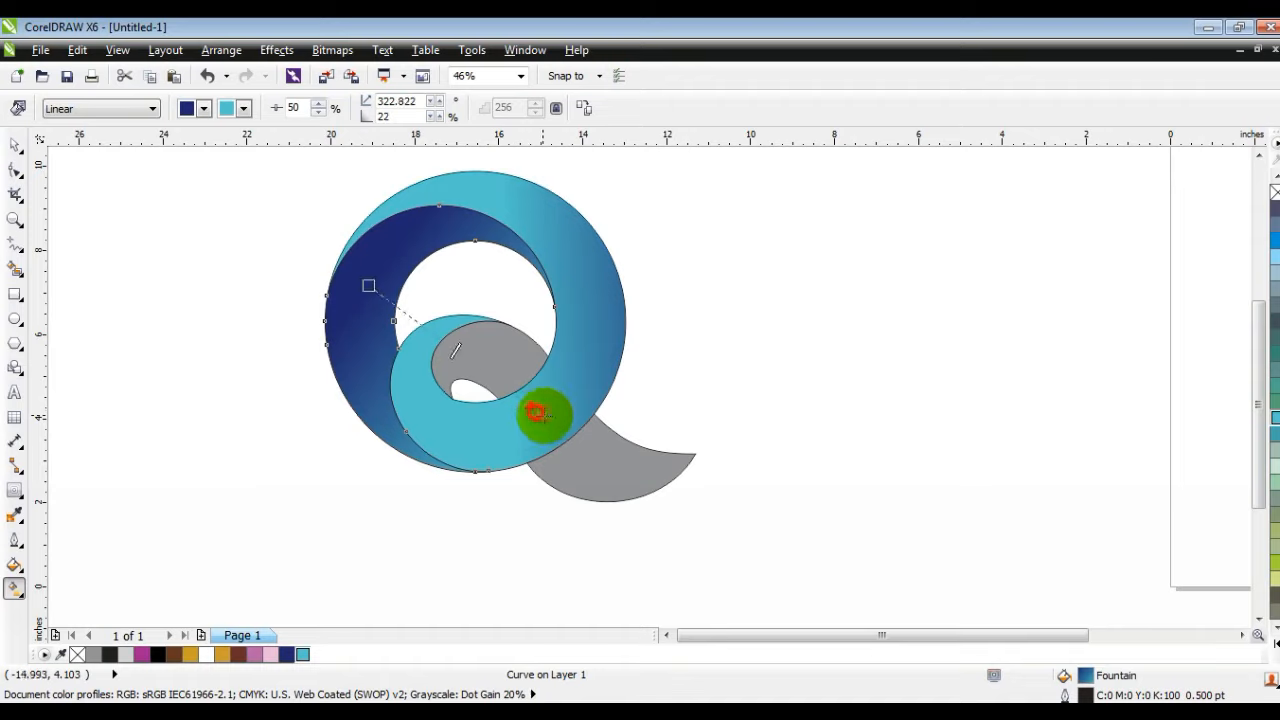
{"action": "left_click_drag", "start_coordinate": [369, 287], "coordinate": [330, 253]}
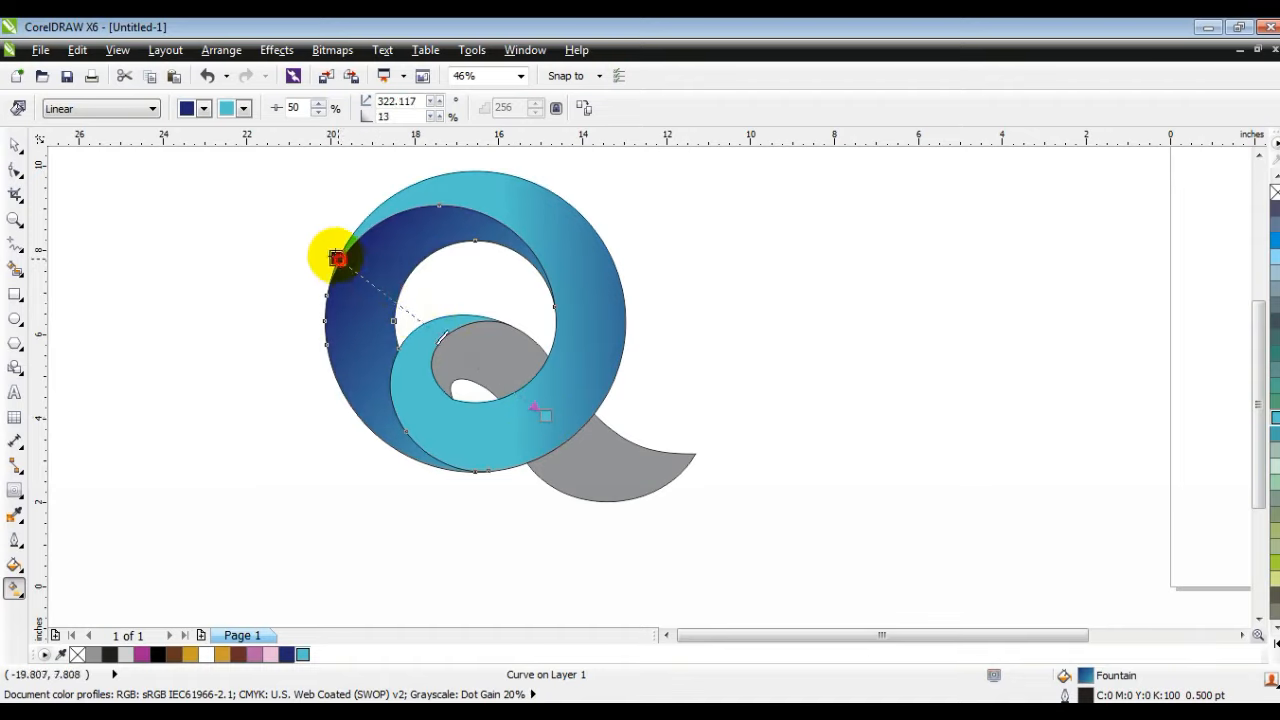
Fill the inner loop with a linear gradient from dark blue at its upper left to turquoise at its lower right.
{"action": "left_click", "coordinate": [516, 362]}
{"action": "left_click", "coordinate": [284, 654]}
{"action": "left_click_drag", "start_coordinate": [455, 297], "coordinate": [519, 386]}
{"action": "left_click_drag", "start_coordinate": [302, 654], "coordinate": [519, 386]}
{"action": "left_click", "coordinate": [455, 297]}
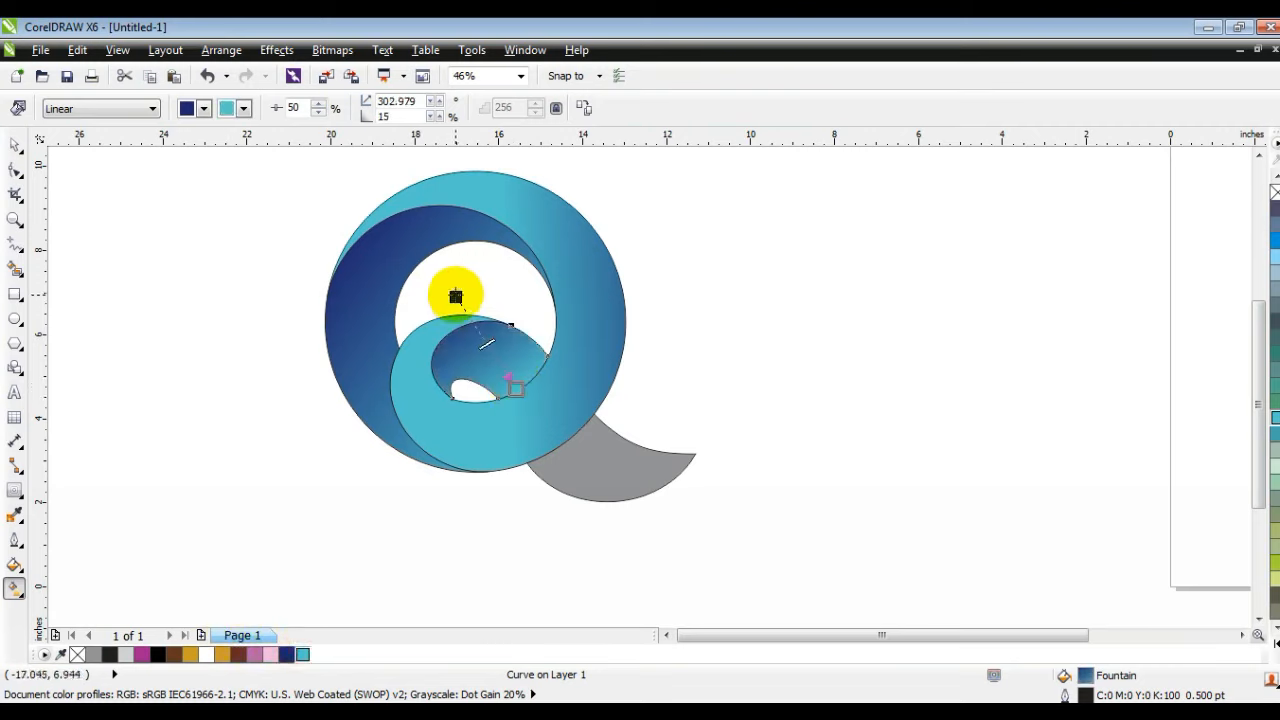
Fill the tail with a diagonal linear gradient from dark blue at the ring to turquoise toward its lower edge.
{"action": "left_click", "coordinate": [580, 471]}
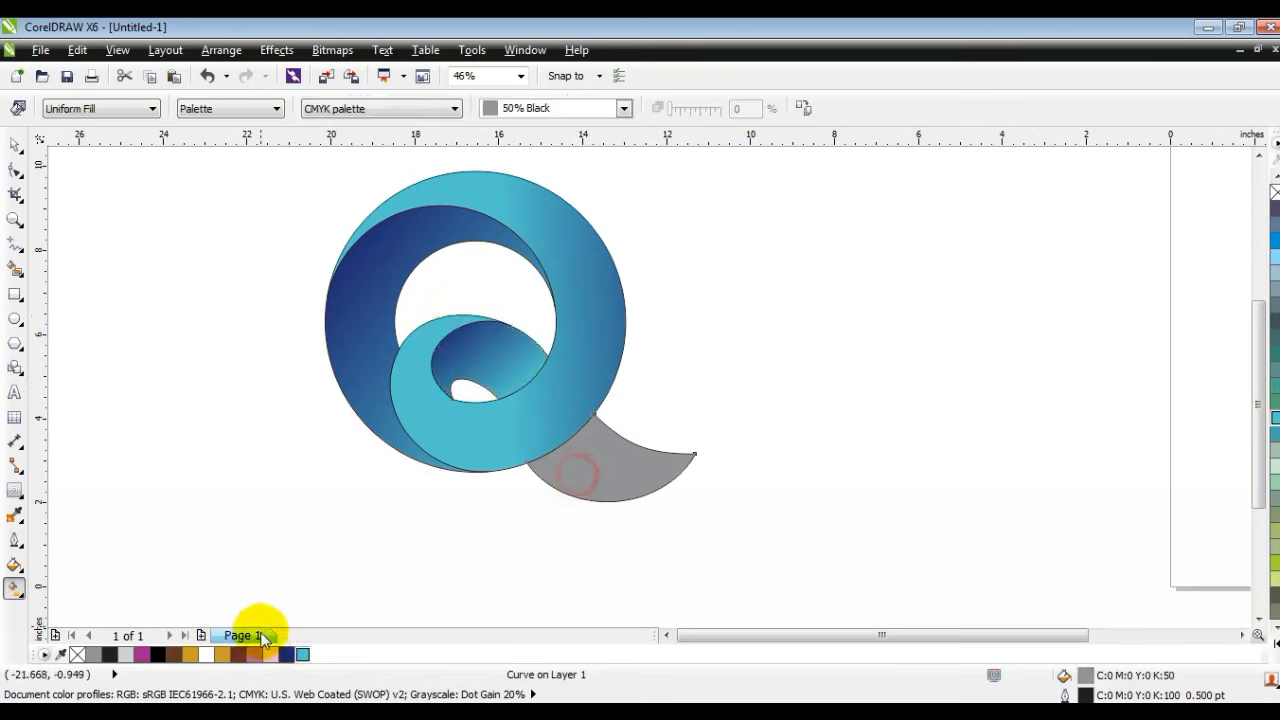
{"action": "left_click", "coordinate": [286, 654]}
{"action": "left_click_drag", "start_coordinate": [584, 464], "coordinate": [657, 487]}
{"action": "left_click_drag", "start_coordinate": [302, 654], "coordinate": [622, 498]}
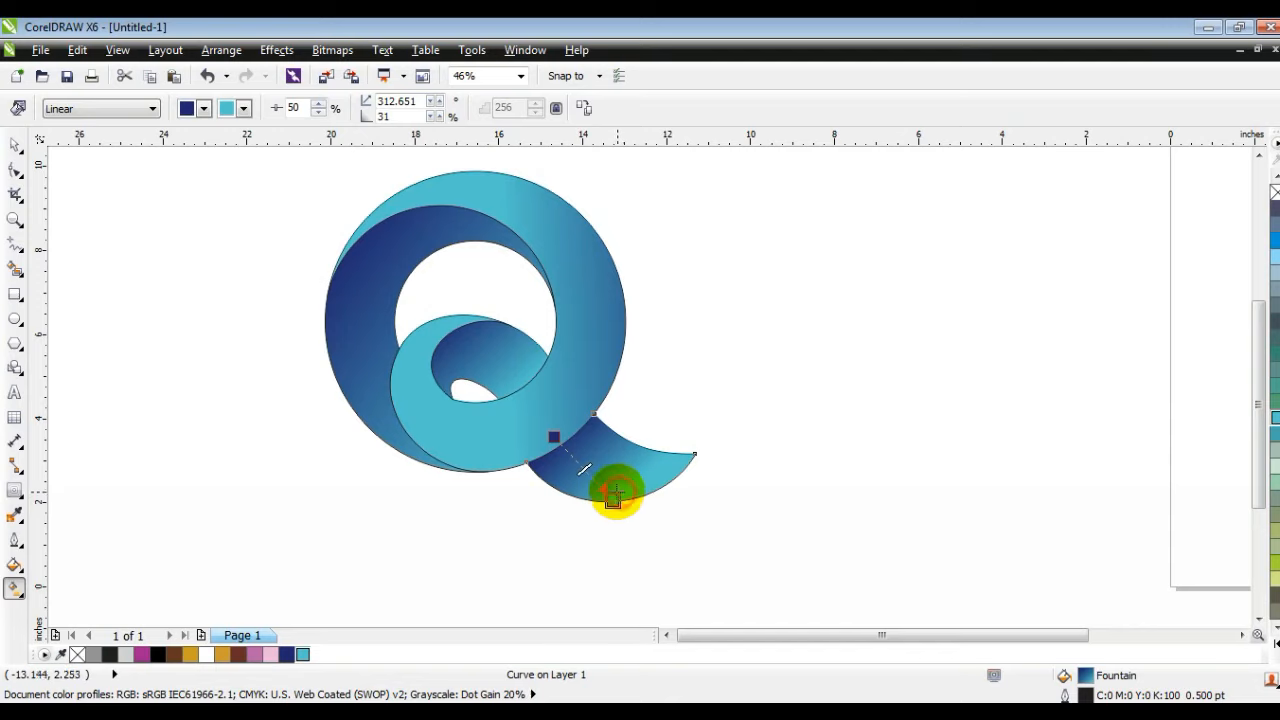
Extend the inner loop gradient's turquoise end further to the lower right and deselect the shape.
{"action": "left_click", "coordinate": [471, 372]}
{"action": "left_click_drag", "start_coordinate": [537, 408], "coordinate": [549, 409]}
{"action": "left_click", "coordinate": [7, 147]}
{"action": "left_click", "coordinate": [214, 291]}
Select all four logo pieces and remove their outlines.
{"action": "left_click_drag", "start_coordinate": [280, 178], "coordinate": [354, 246]}
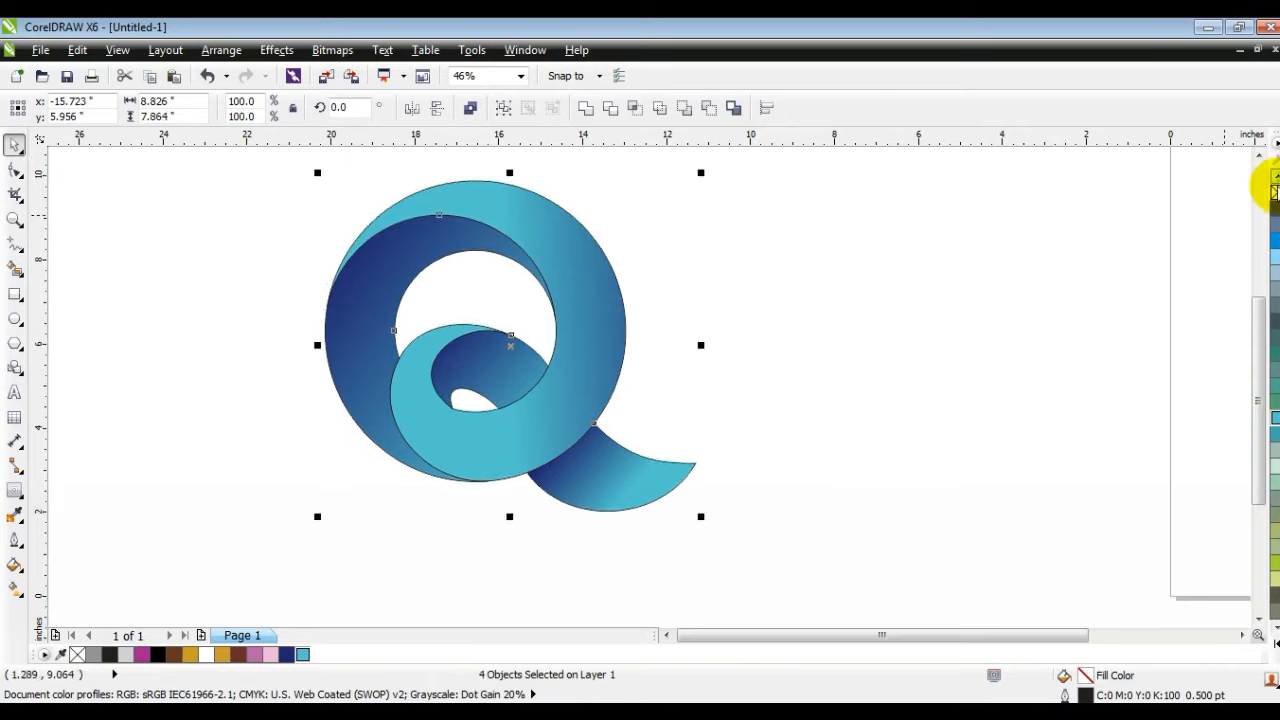
{"action": "left_click", "coordinate": [942, 361]}
{"action": "scroll", "coordinate": [845, 480], "scroll_direction": "down", "scroll_amount": 2}
{"action": "key", "text": "Escape"}
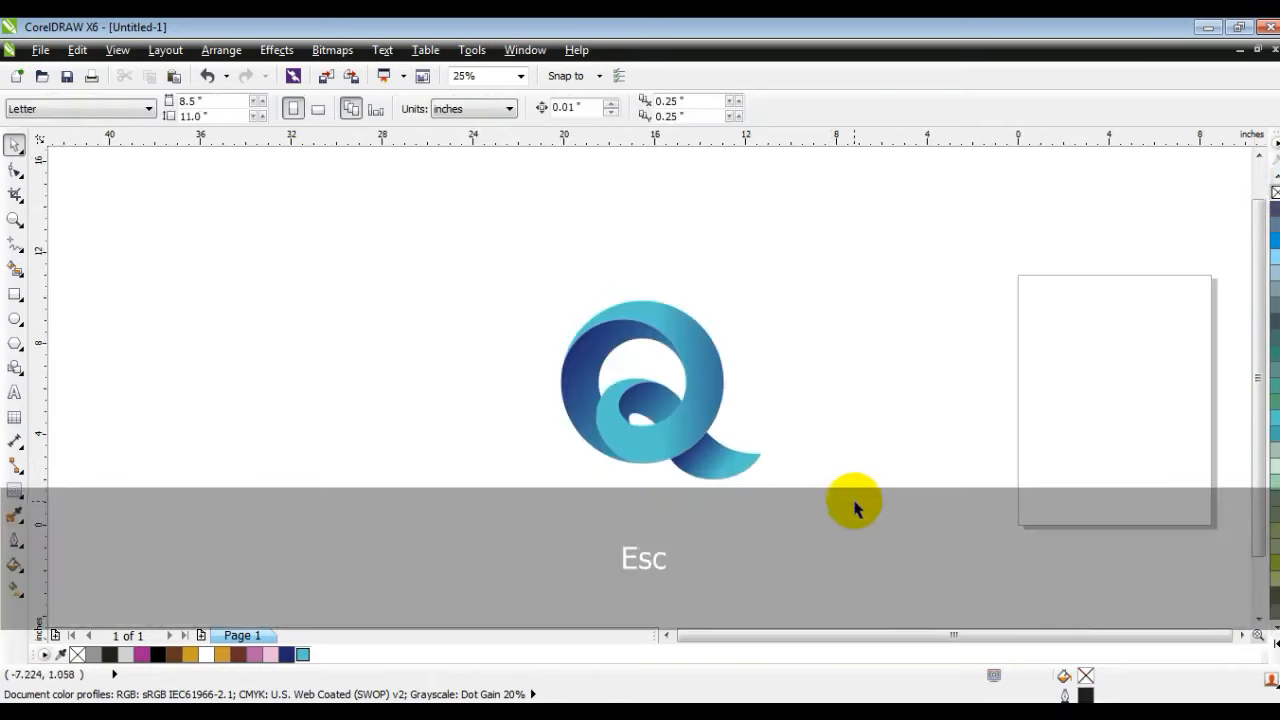
Place a duplicate of the whole blue logo to the left of the original.
{"action": "left_click_drag", "start_coordinate": [866, 520], "coordinate": [414, 243]}
{"action": "left_click_drag", "start_coordinate": [654, 327], "coordinate": [438, 328]}
{"action": "right_click", "coordinate": [438, 328]}
{"action": "left_click", "coordinate": [612, 514]}
{"action": "left_click_drag", "start_coordinate": [309, 274], "coordinate": [856, 558]}
{"action": "key", "text": "shift+F2"}
{"action": "key", "text": "Escape"}
Recolor the left copy's outer ribbon gradient with black at the start and red at the end.
{"action": "left_click", "coordinate": [497, 337]}
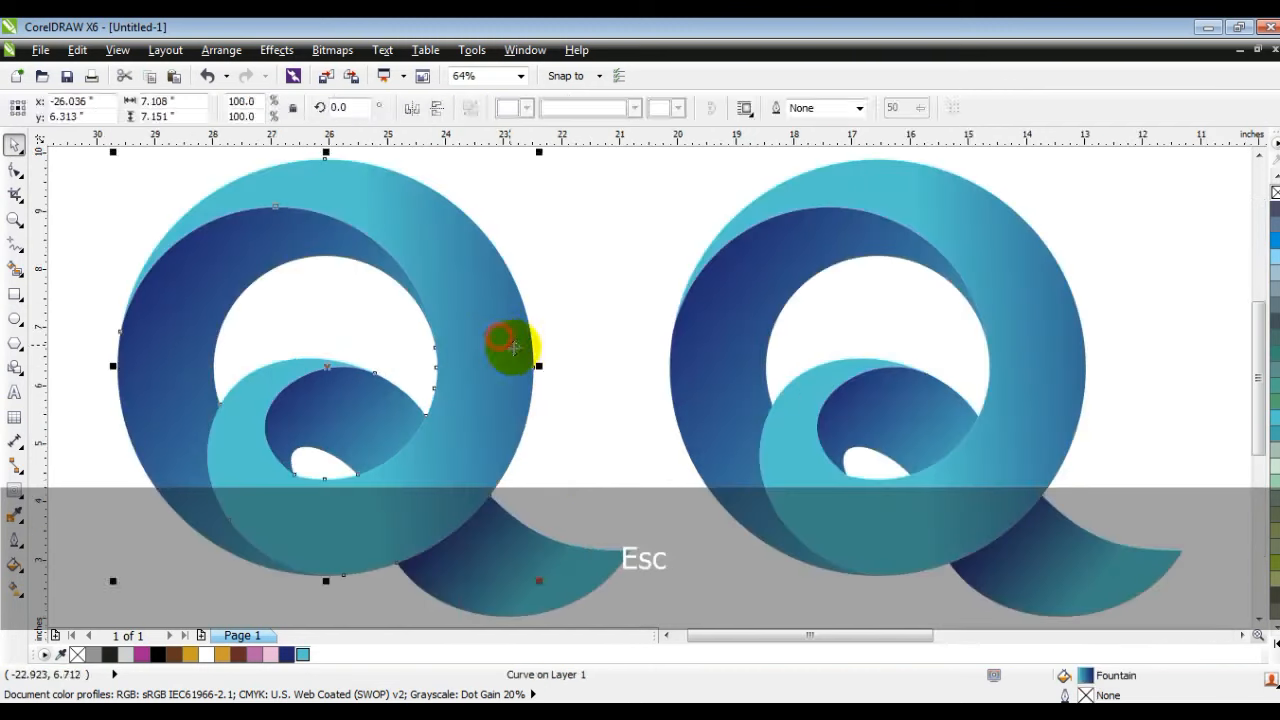
{"action": "key", "text": "g"}
{"action": "left_click_drag", "start_coordinate": [157, 662], "coordinate": [663, 292]}
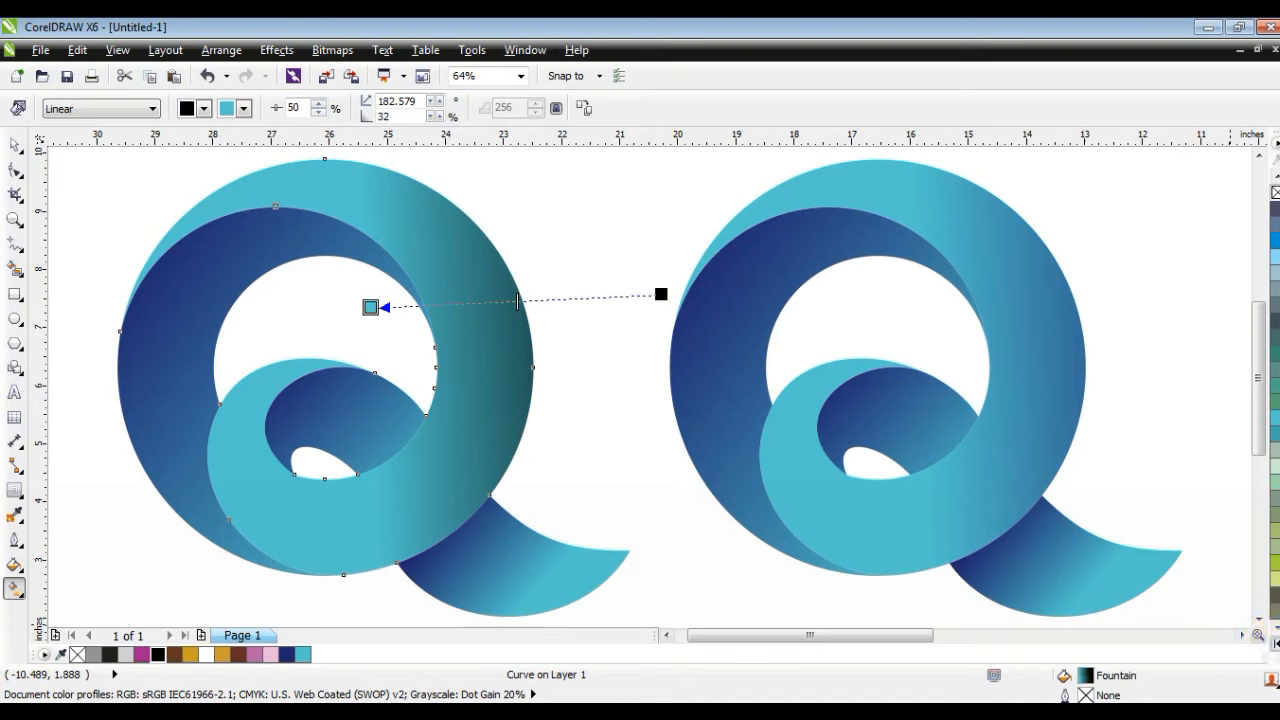
{"action": "left_click_drag", "start_coordinate": [1222, 430], "coordinate": [370, 307]}
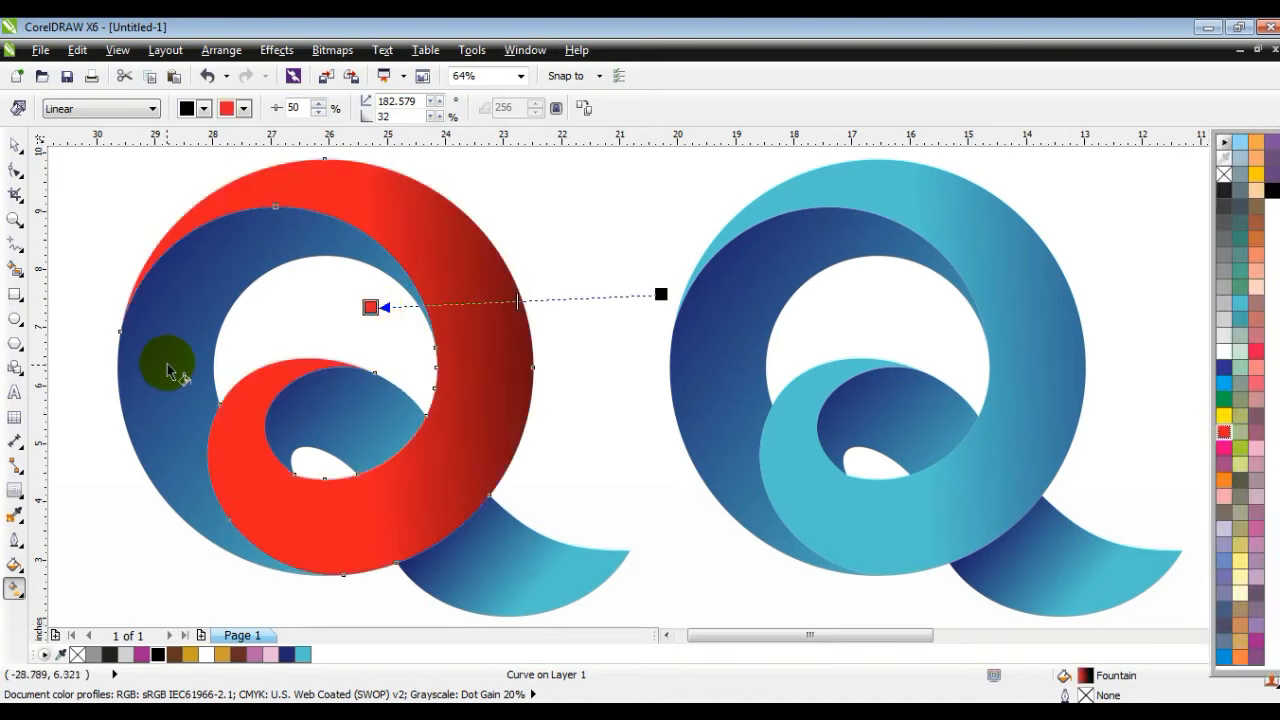
Recolor the left copy's crescent gradient to run from black to red.
{"action": "left_click", "coordinate": [334, 474]}
{"action": "left_click_drag", "start_coordinate": [157, 654], "coordinate": [124, 273]}
{"action": "left_click_drag", "start_coordinate": [1262, 455], "coordinate": [423, 502]}
Recolor the left copy's inner loop gradient with red at its lower-right end and black at its start.
{"action": "left_click", "coordinate": [377, 424]}
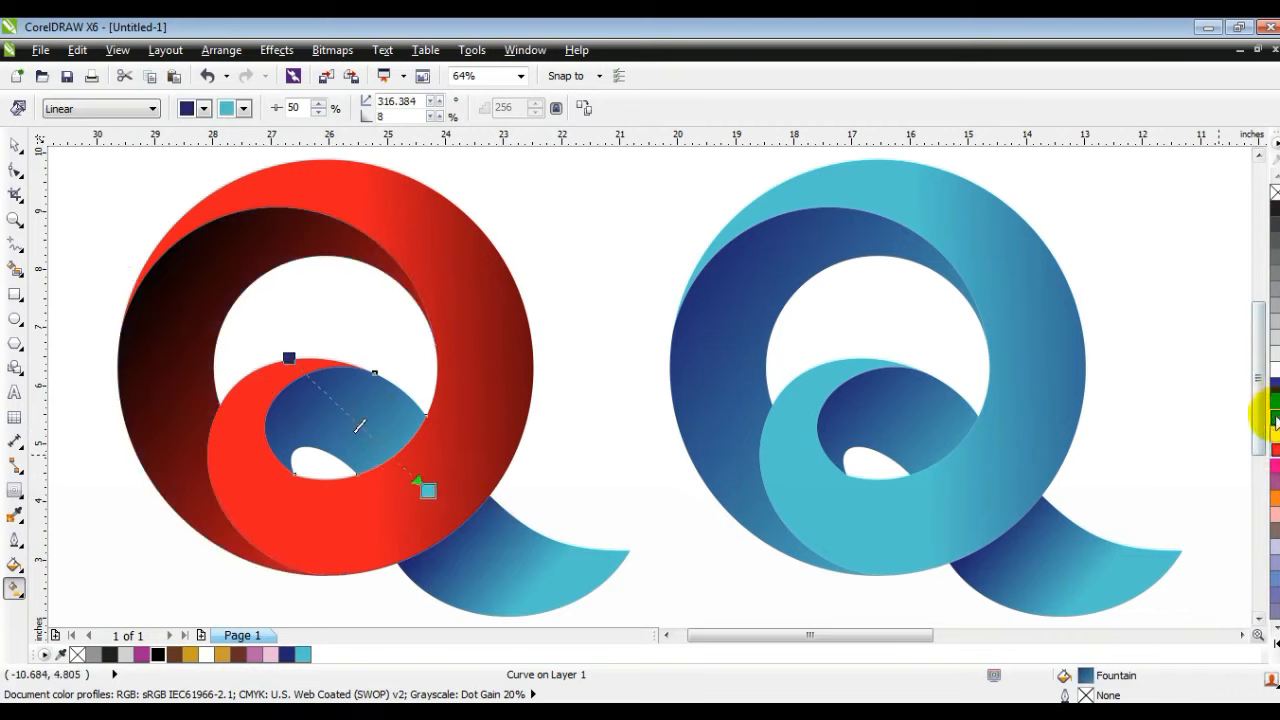
{"action": "left_click_drag", "start_coordinate": [1262, 455], "coordinate": [428, 492]}
{"action": "left_click_drag", "start_coordinate": [237, 655], "coordinate": [155, 668]}
{"action": "left_click_drag", "start_coordinate": [285, 356], "coordinate": [287, 358]}
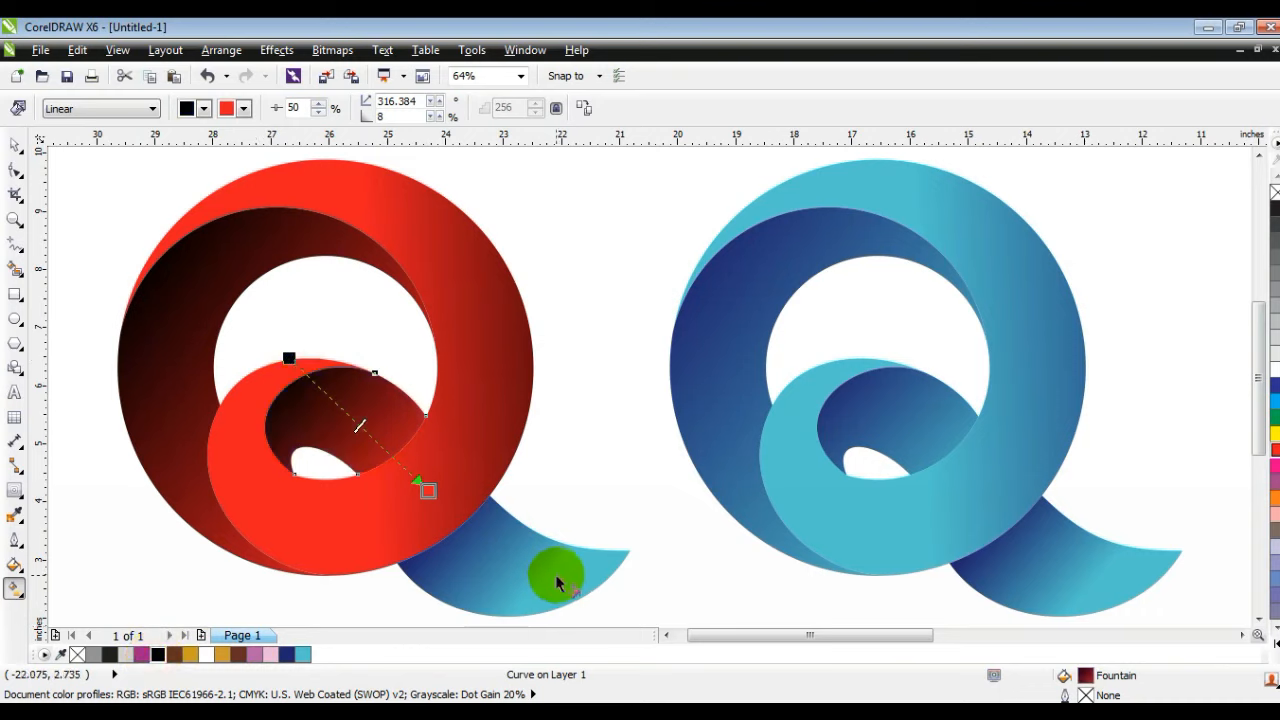
Recolor the left copy's tail gradient with black at the ring and red toward the tip.
{"action": "left_click_drag", "start_coordinate": [1268, 453], "coordinate": [517, 574]}
{"action": "left_click_drag", "start_coordinate": [158, 655], "coordinate": [434, 499]}
{"action": "left_click", "coordinate": [12, 150]}
{"action": "scroll", "coordinate": [205, 265], "scroll_direction": "down", "scroll_amount": 2}
{"action": "key", "text": "Escape"}
Move the whole red logo slightly right, closer to the blue one.
{"action": "left_click_drag", "start_coordinate": [80, 183], "coordinate": [438, 430]}
{"action": "left_click_drag", "start_coordinate": [357, 391], "coordinate": [388, 391]}
{"action": "left_click", "coordinate": [563, 477]}
Select both logos, fit them in the view and show them in full-screen preview.
{"action": "left_click_drag", "start_coordinate": [826, 464], "coordinate": [171, 186]}
{"action": "key", "text": "shift+F2"}
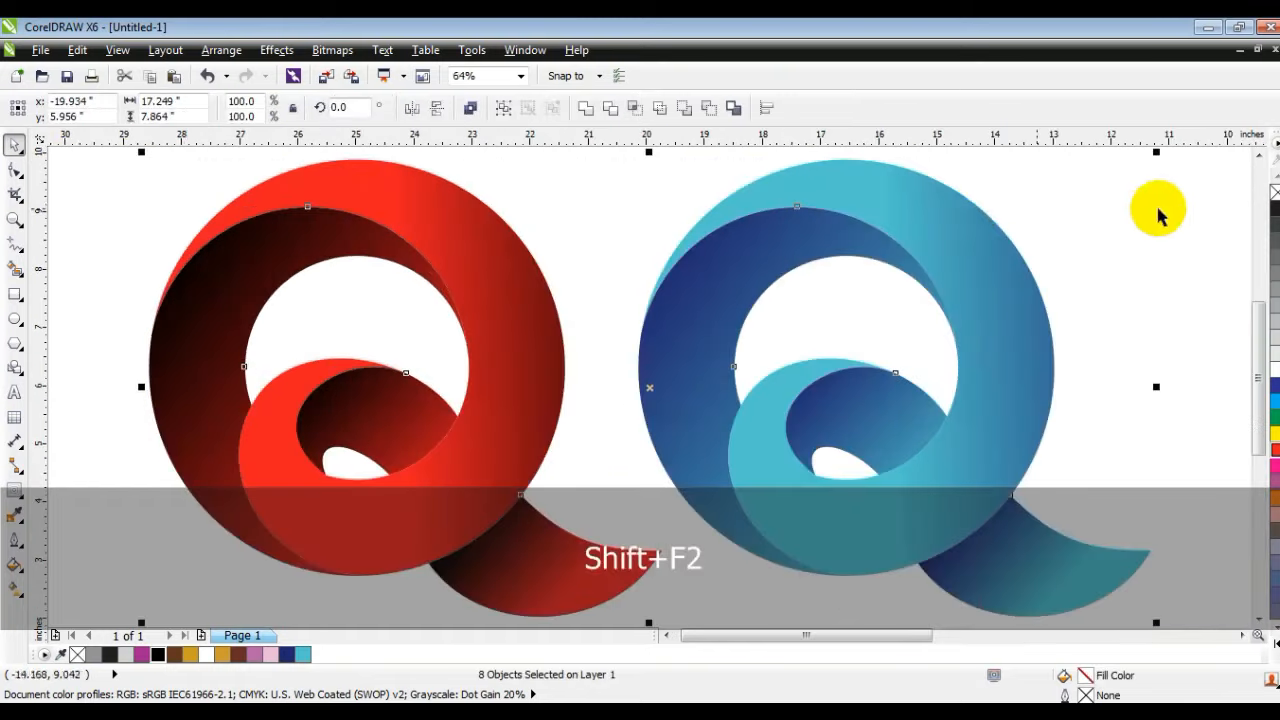
{"action": "key", "text": "F9"}
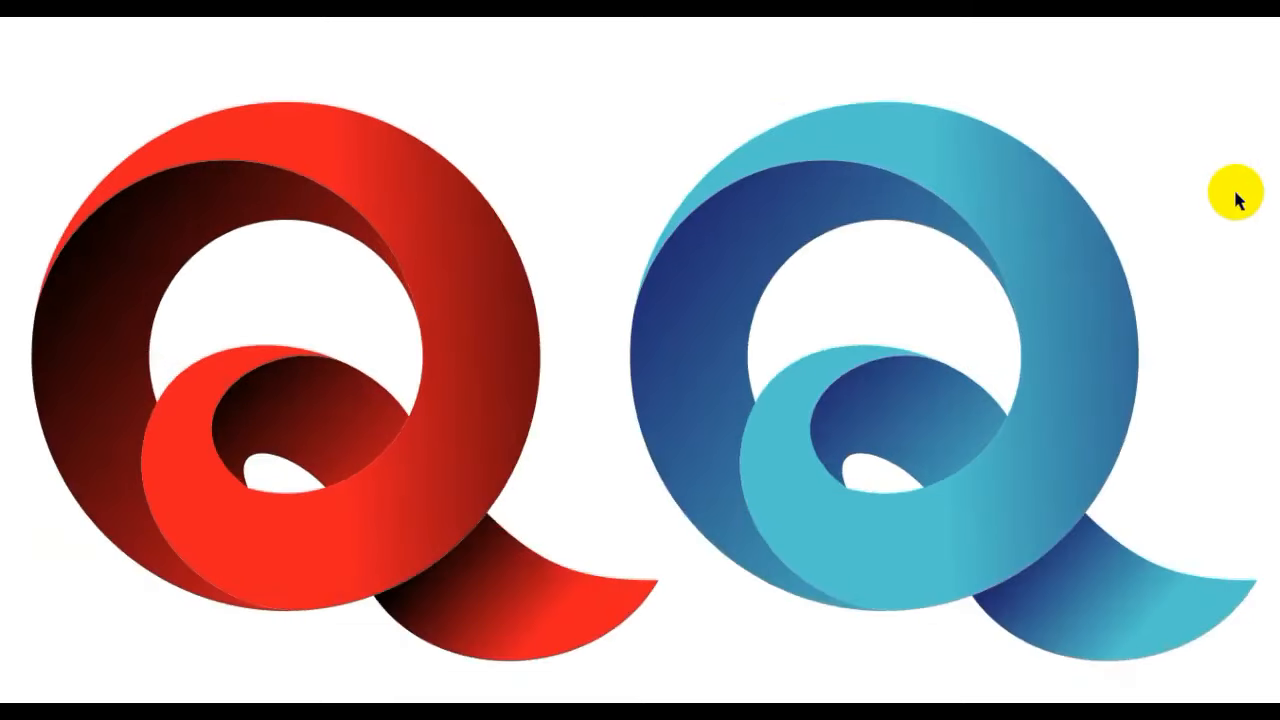